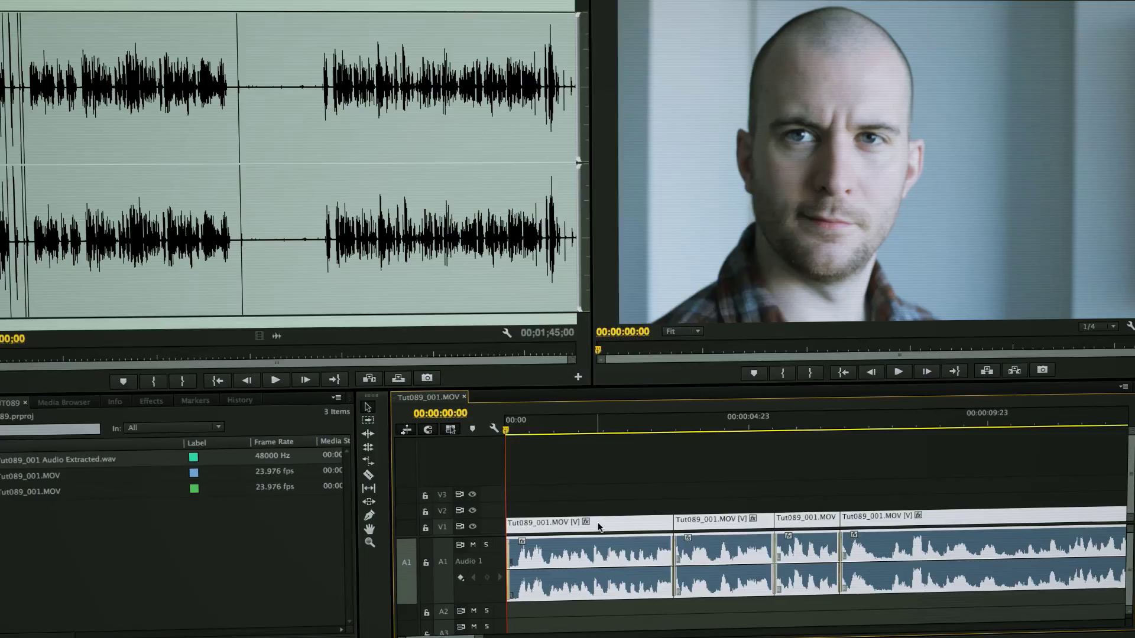
Step: Bring up the context menu for a clip on Premiere's V1 track
right_click(598, 526)
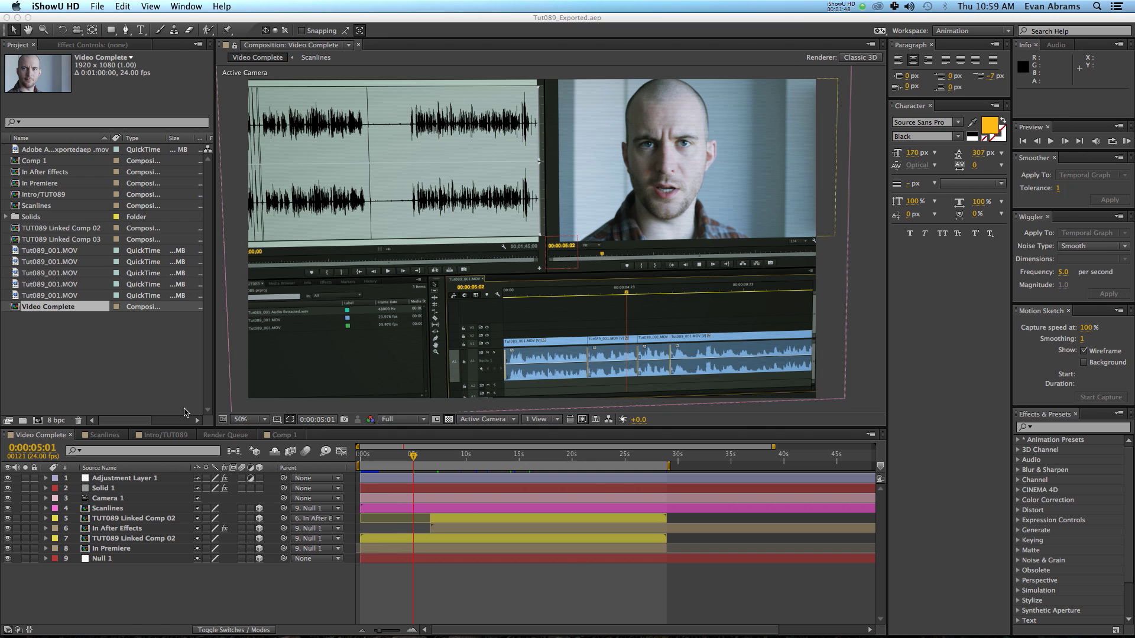
Step: Import TUT089.prproj into After Effects, choosing only its Content sequence
left_click(132, 393)
right_click(65, 325)
mouse_move(133, 378)
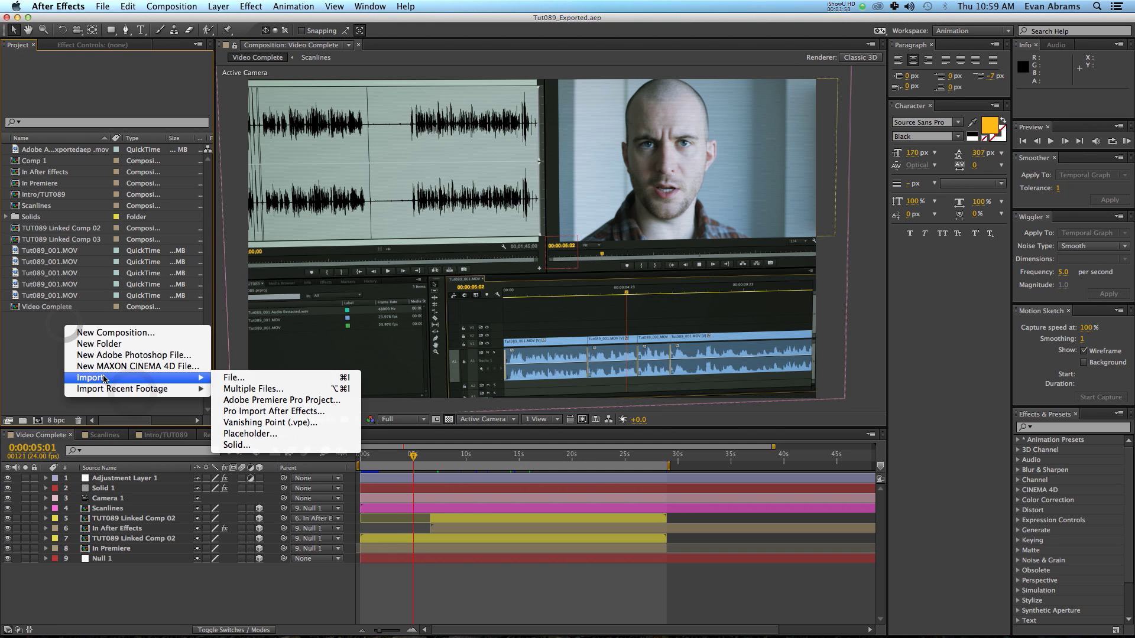
left_click(274, 379)
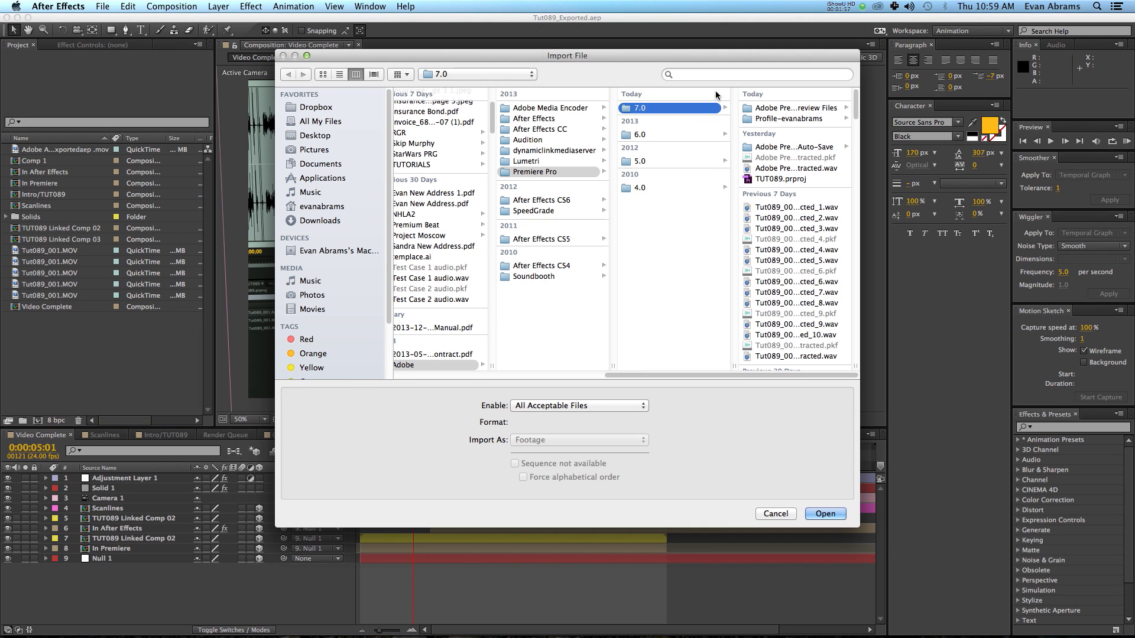
left_click(786, 179)
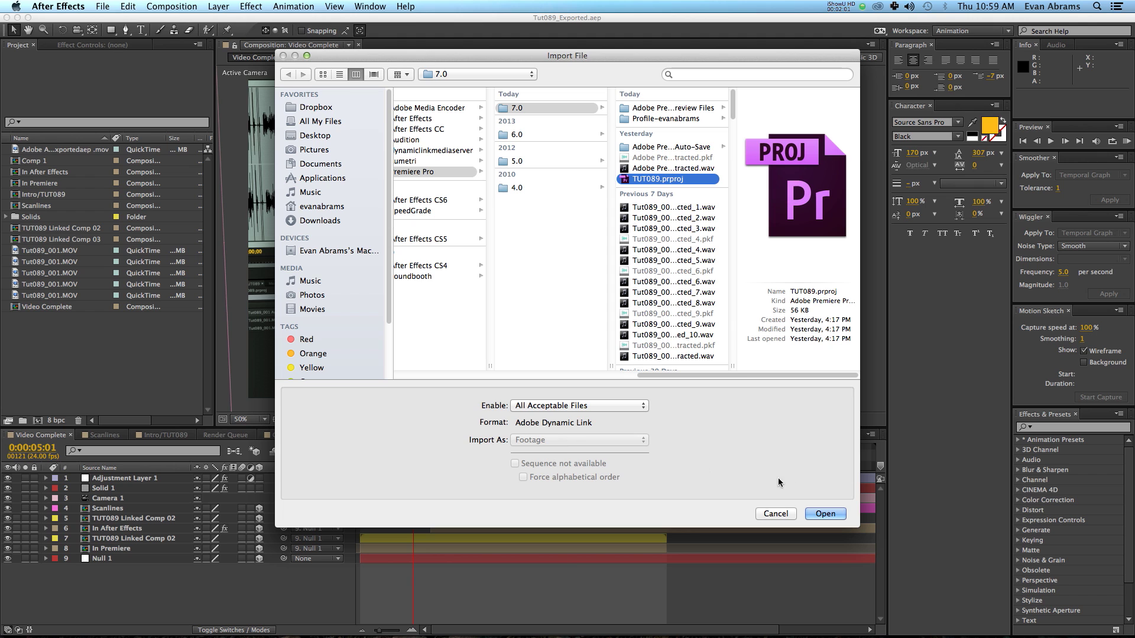
left_click(825, 513)
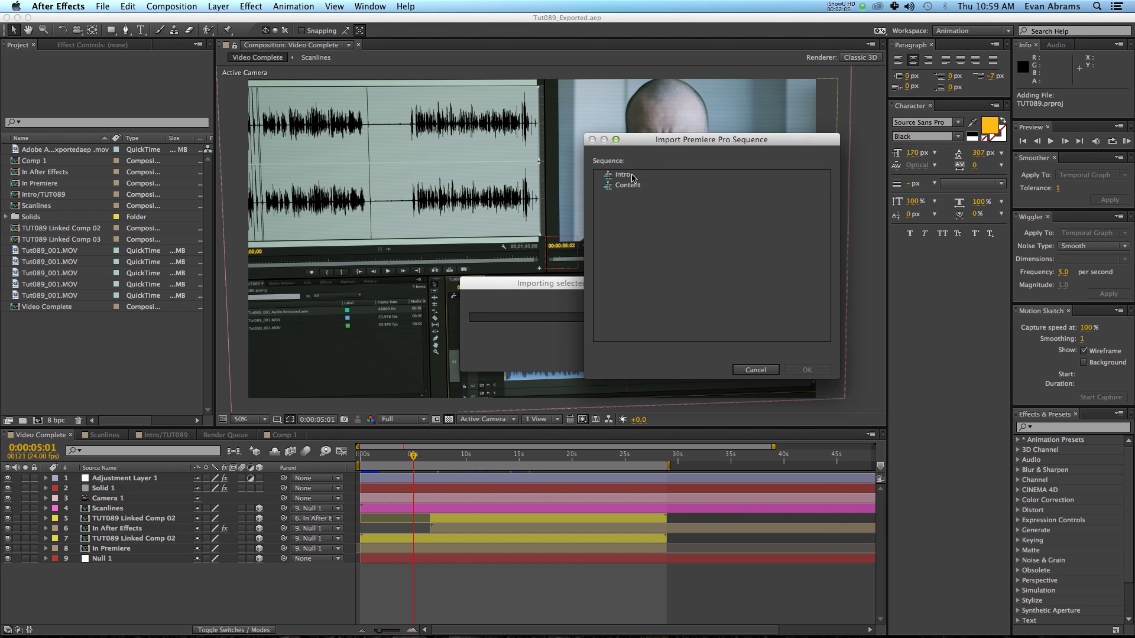
left_click(632, 175)
left_click(625, 186, "shift")
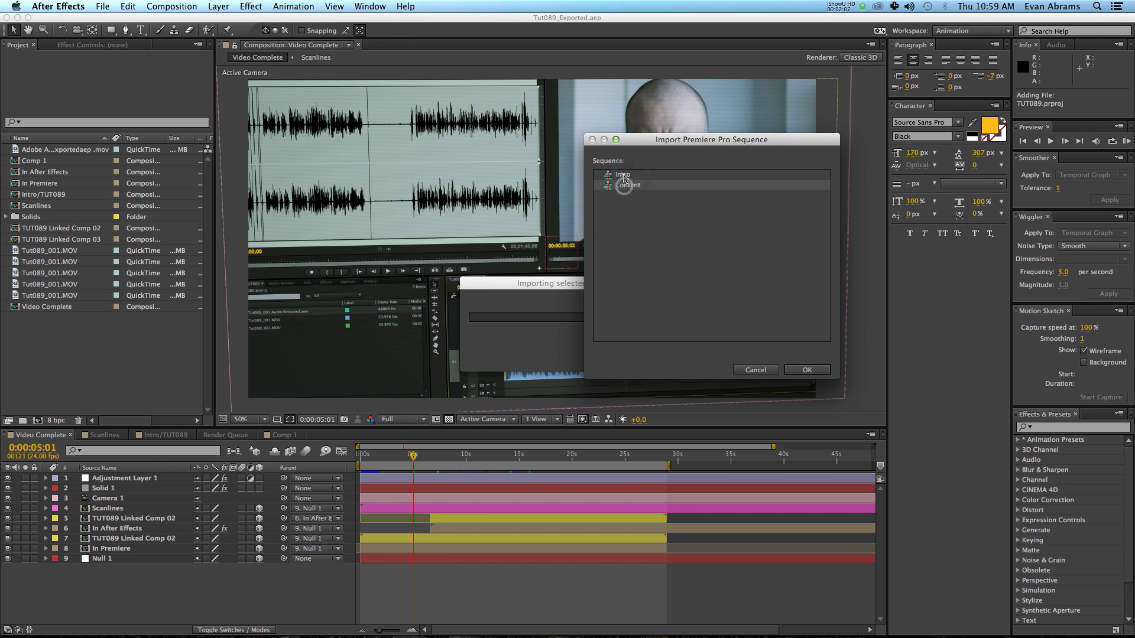
left_click(629, 176)
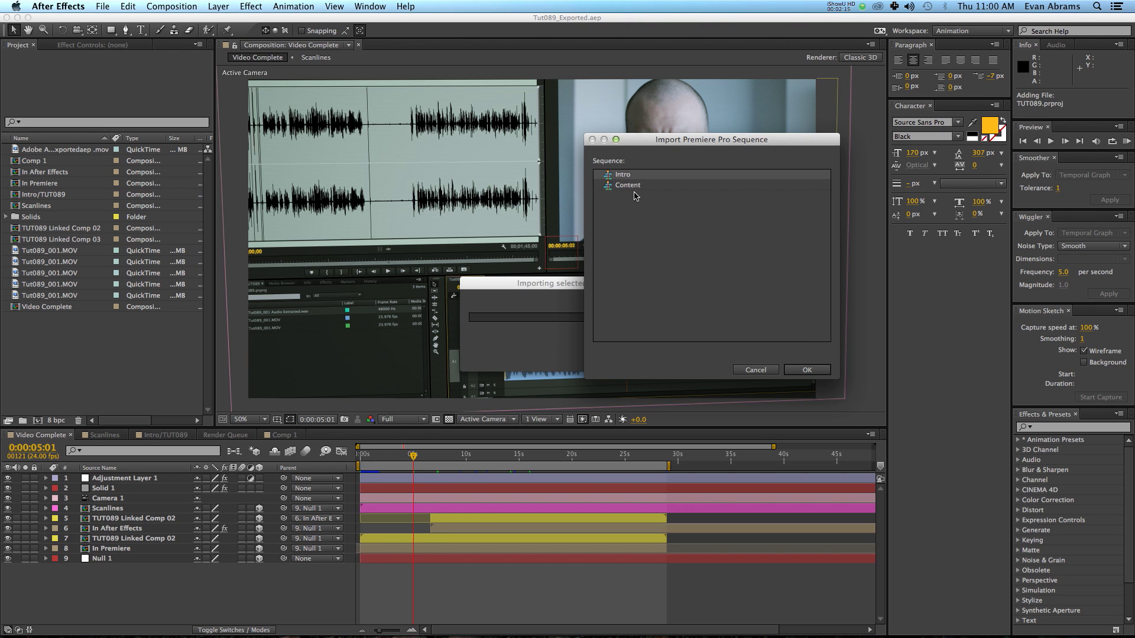
left_click(632, 187)
left_click(803, 370)
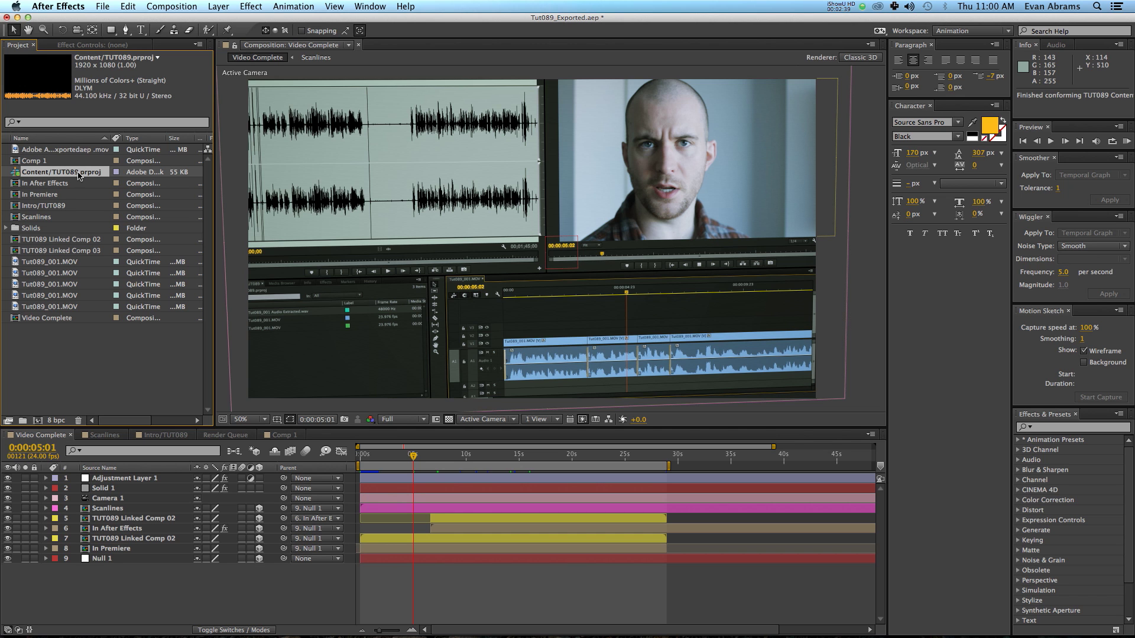
Step: Delete the Content item, then import Tut089_Exported.aep into the Premiere project
key("Delete")
key("super+Tab")
key("super+Tab")
key("super+Tab")
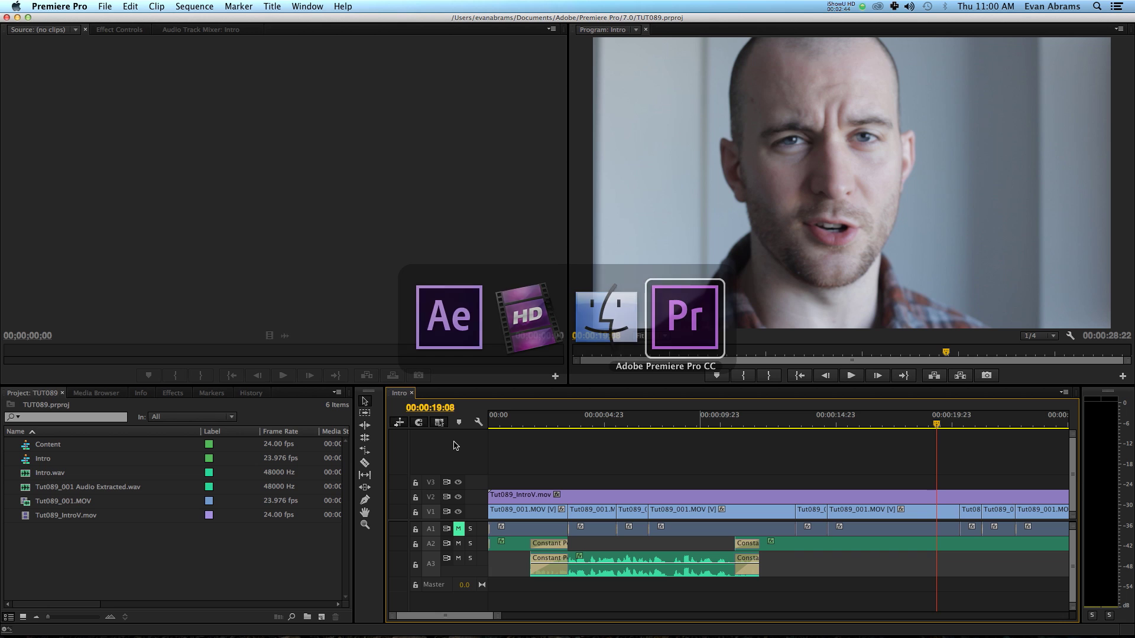
right_click(113, 541)
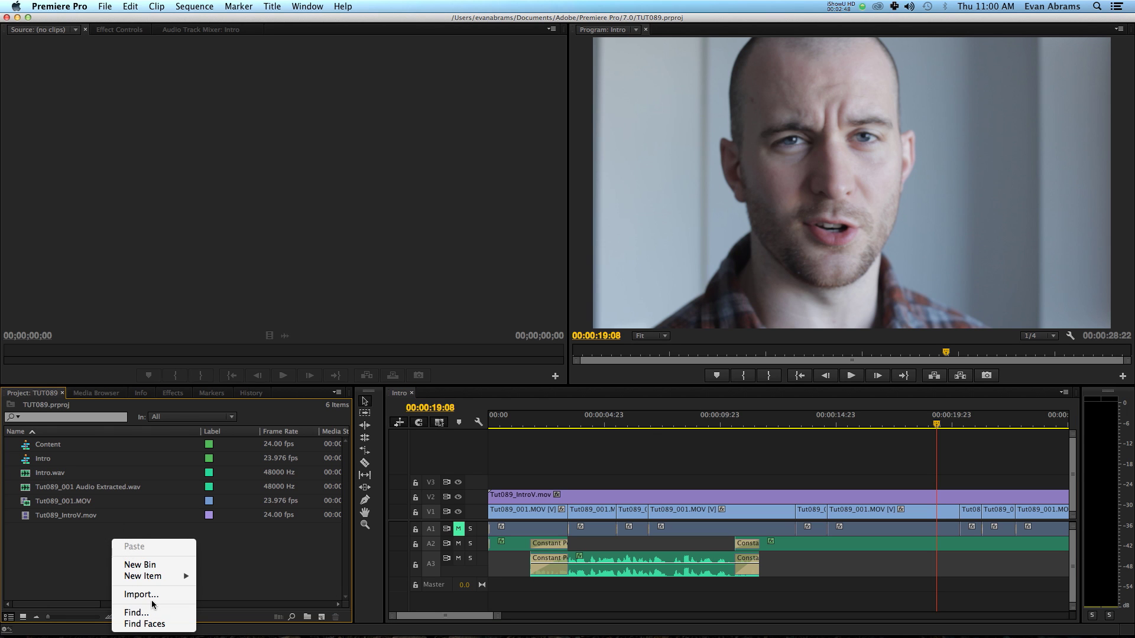
left_click(151, 596)
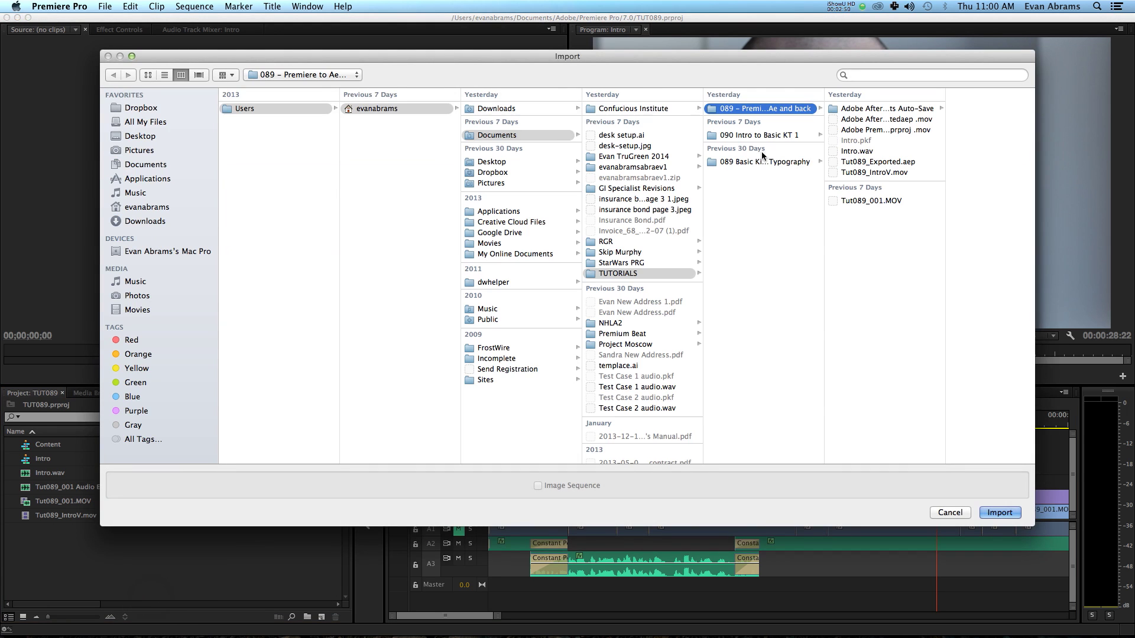
left_click(881, 163)
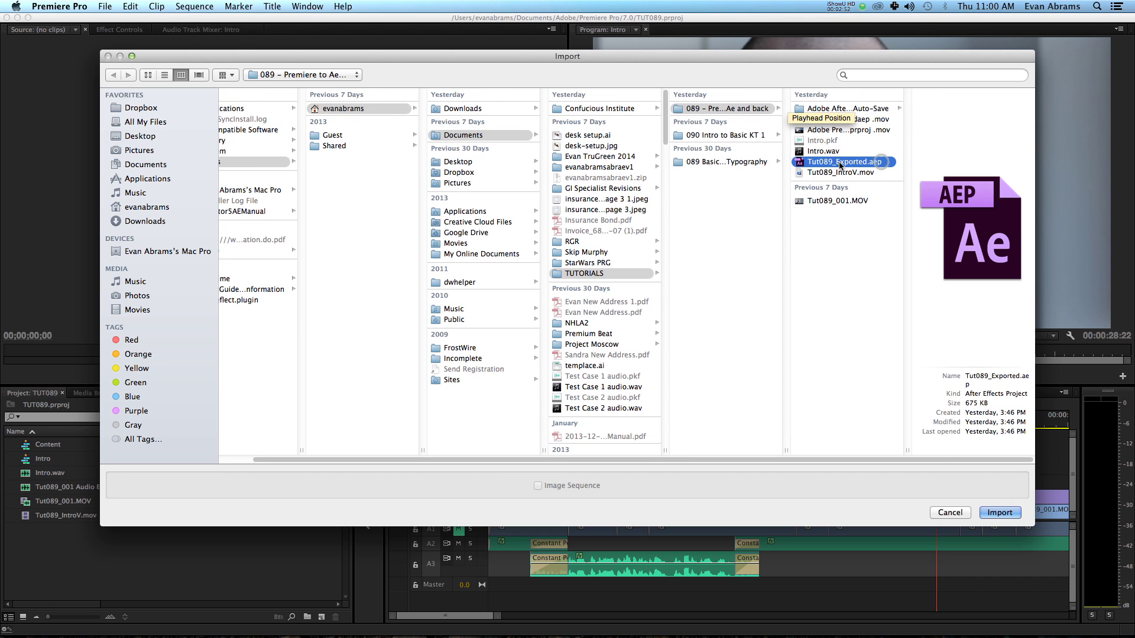
left_click(998, 513)
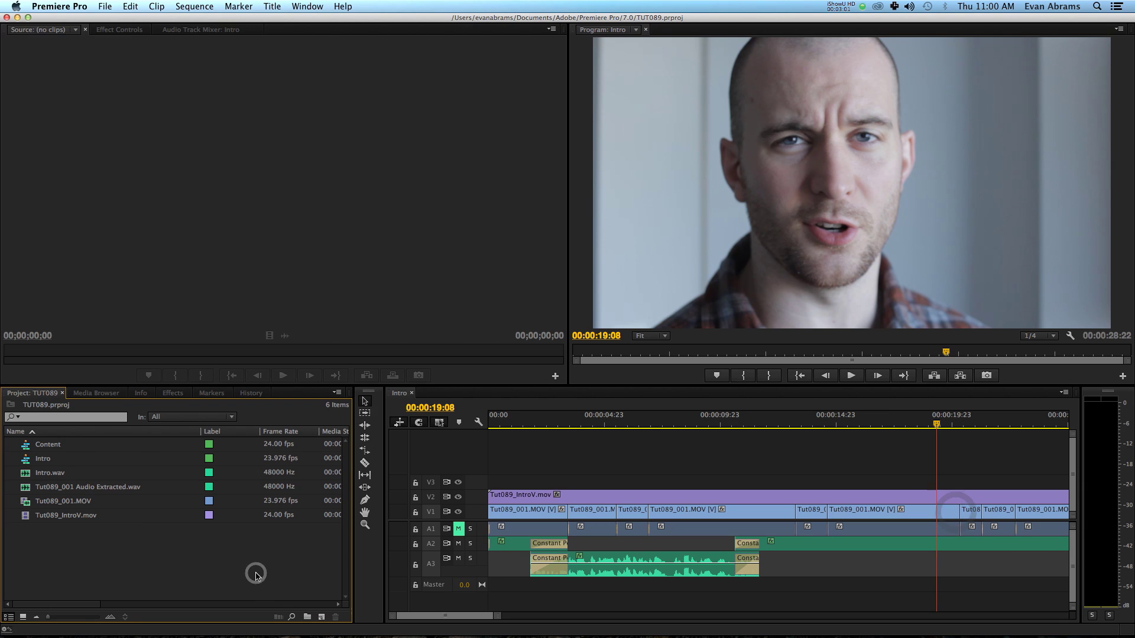
key("super+Tab")
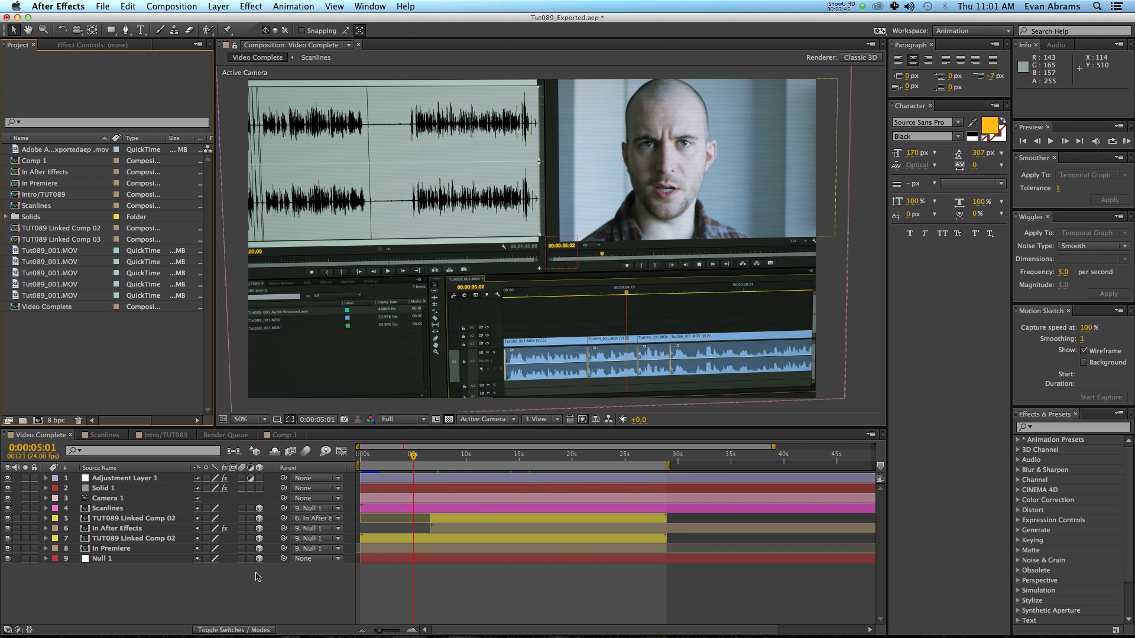
Step: Copy the two Tut089_001.MOV clips from Premiere's V1 and paste them into the Video Complete comp
key("super+Tab")
key("super+Tab")
key("super+Tab")
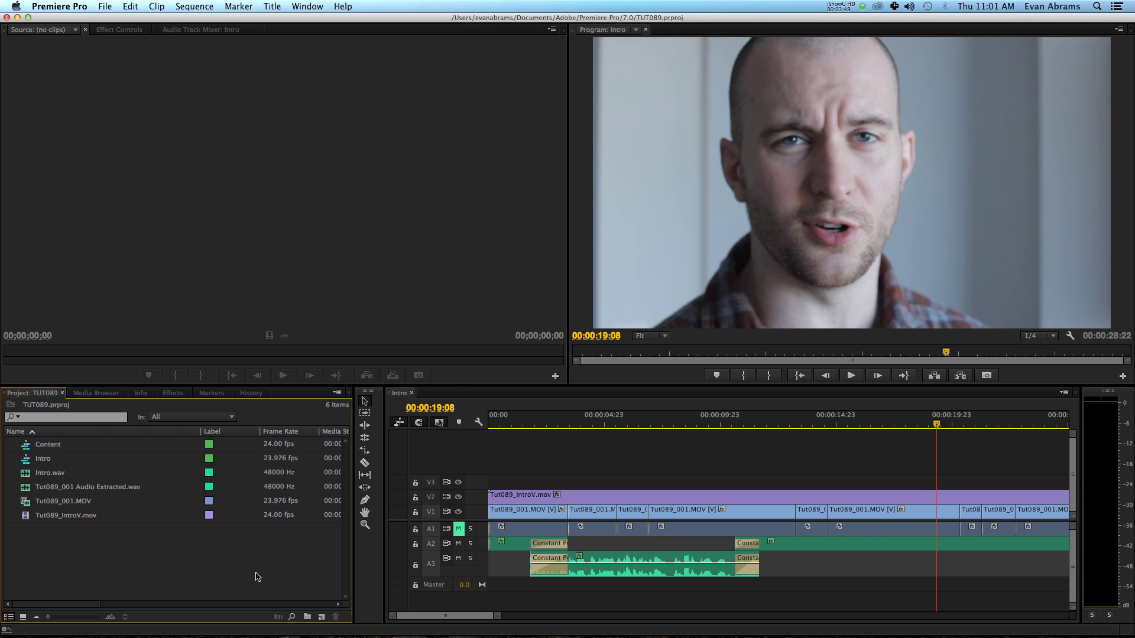
left_click(884, 509)
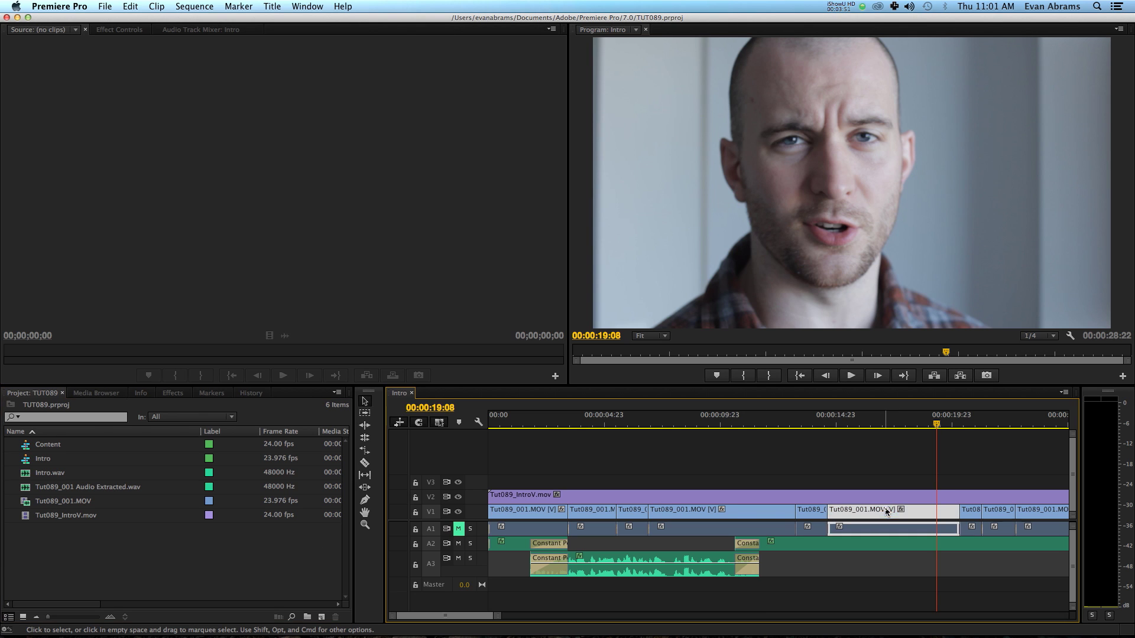
left_click(814, 513, "shift")
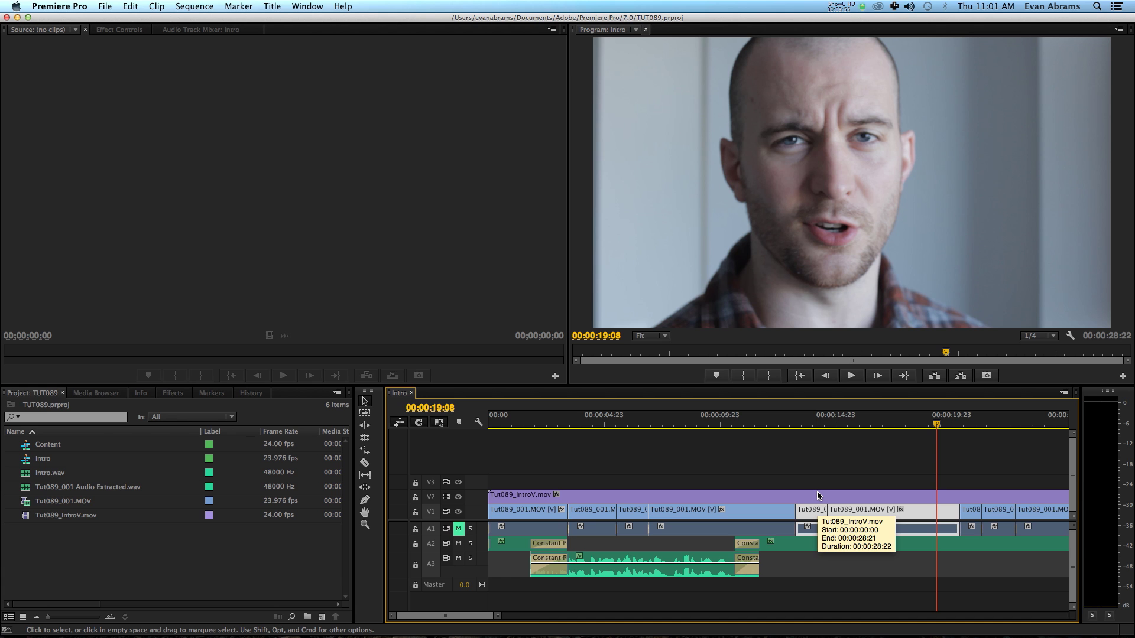
key("super+Tab")
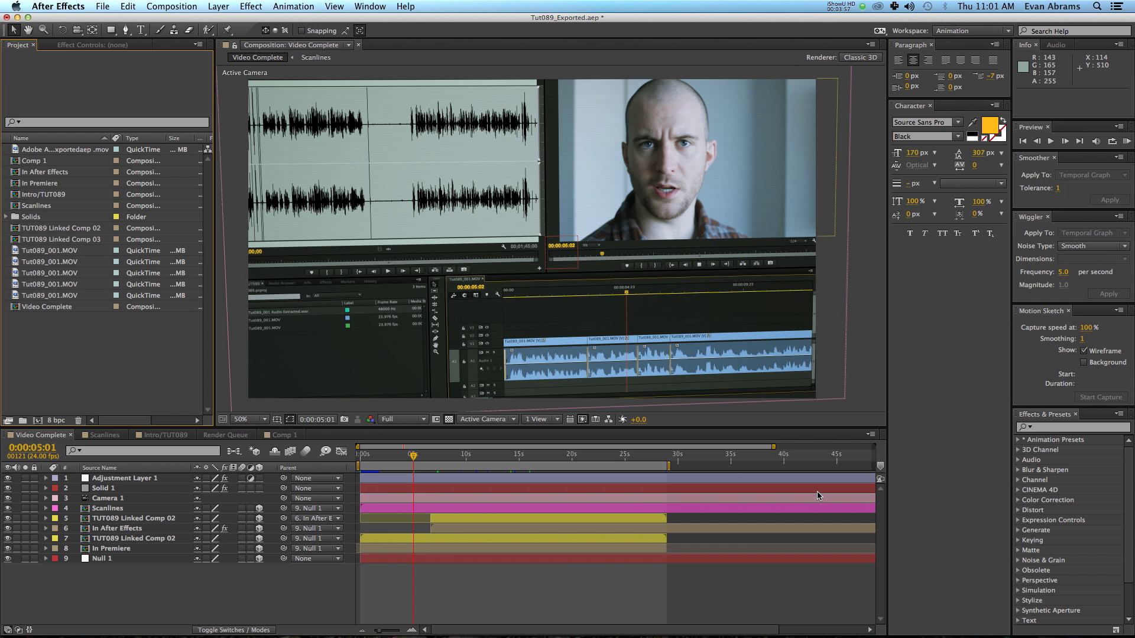
left_click(318, 602)
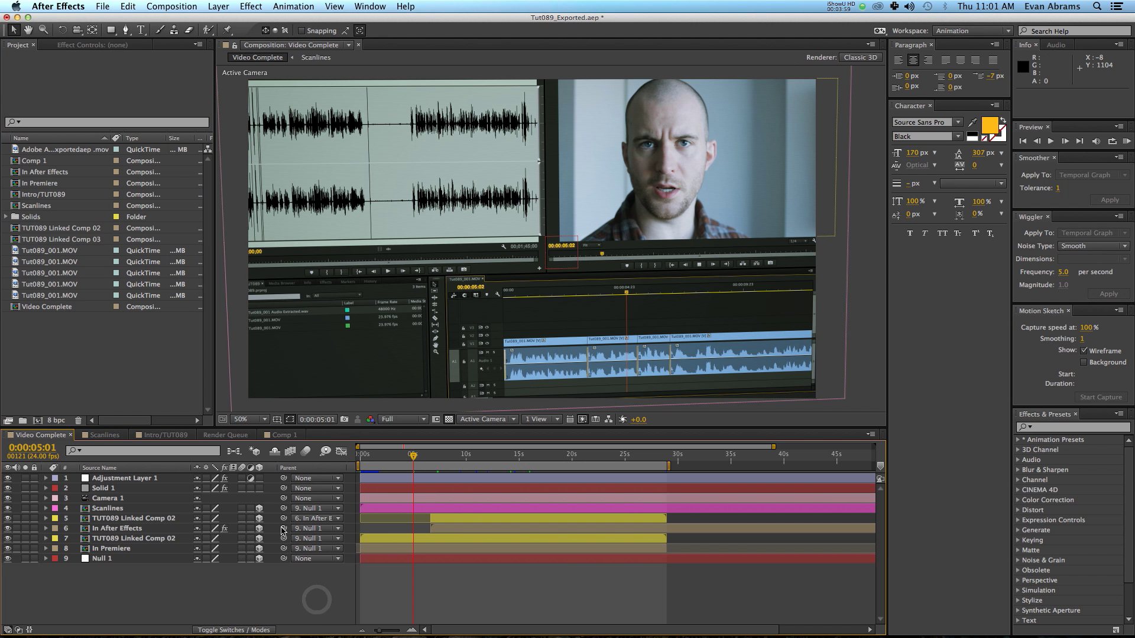
key("super+v")
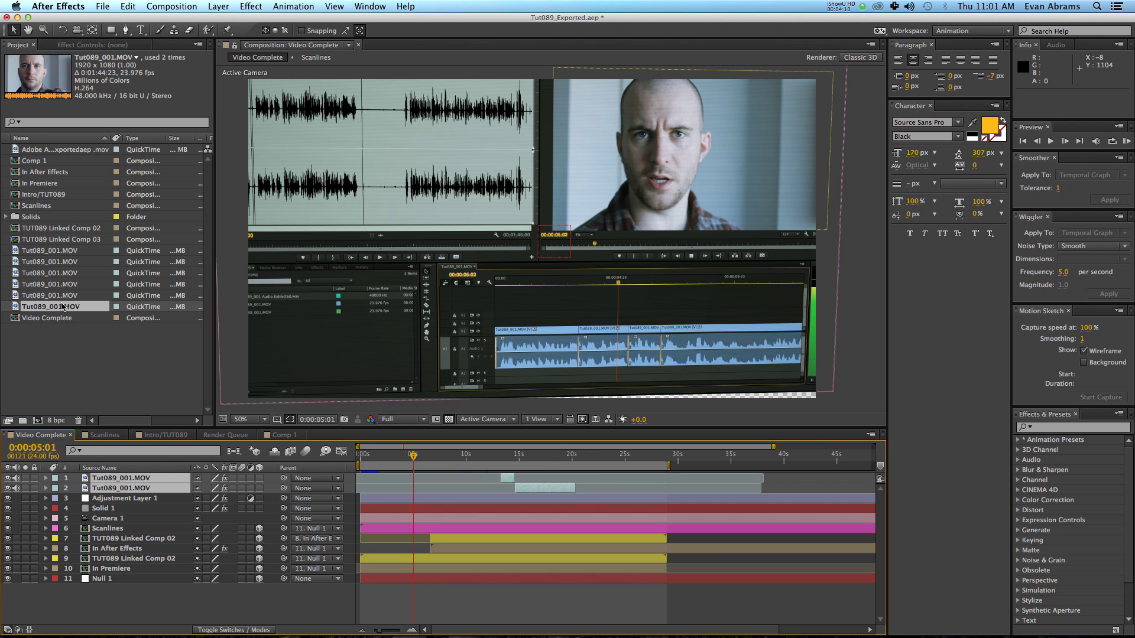
left_click(61, 296, "shift")
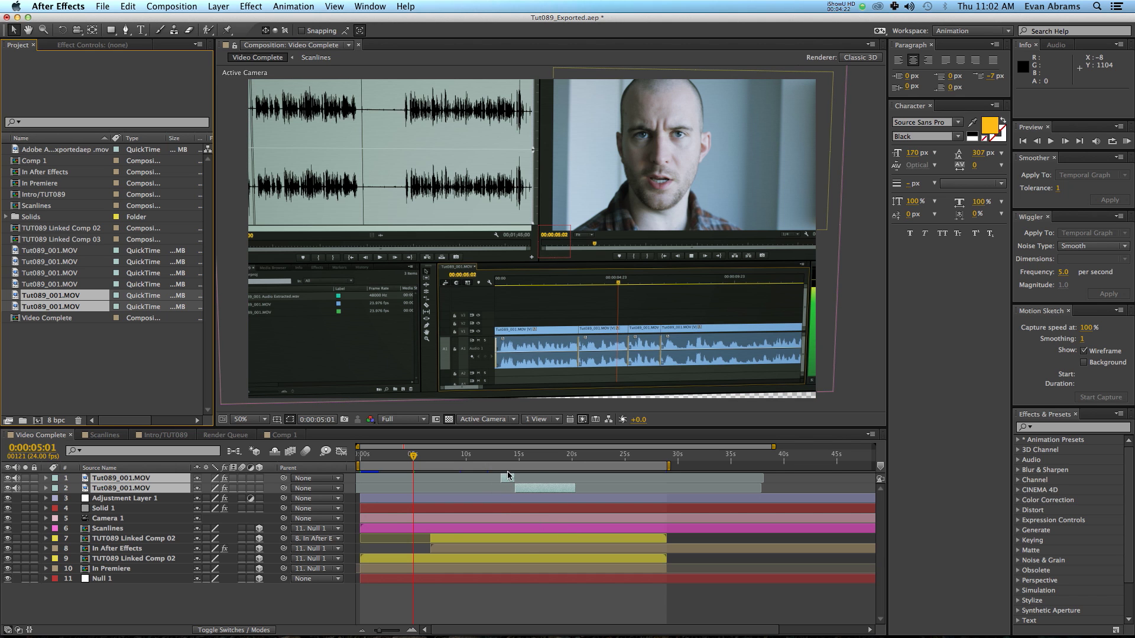
key("super+Tab")
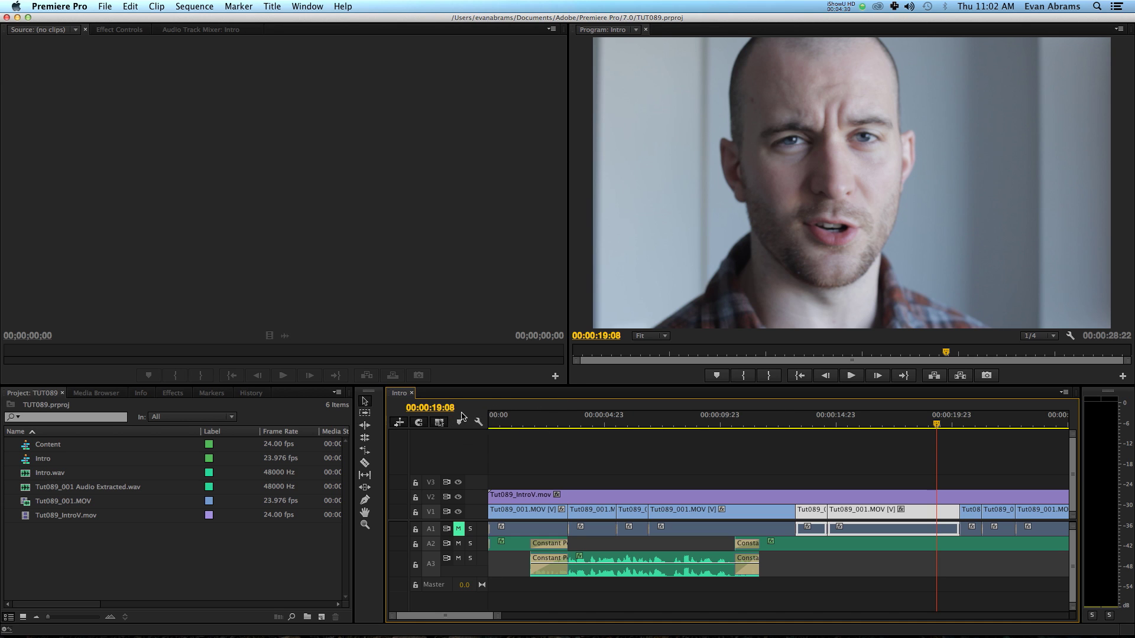
left_click(798, 424)
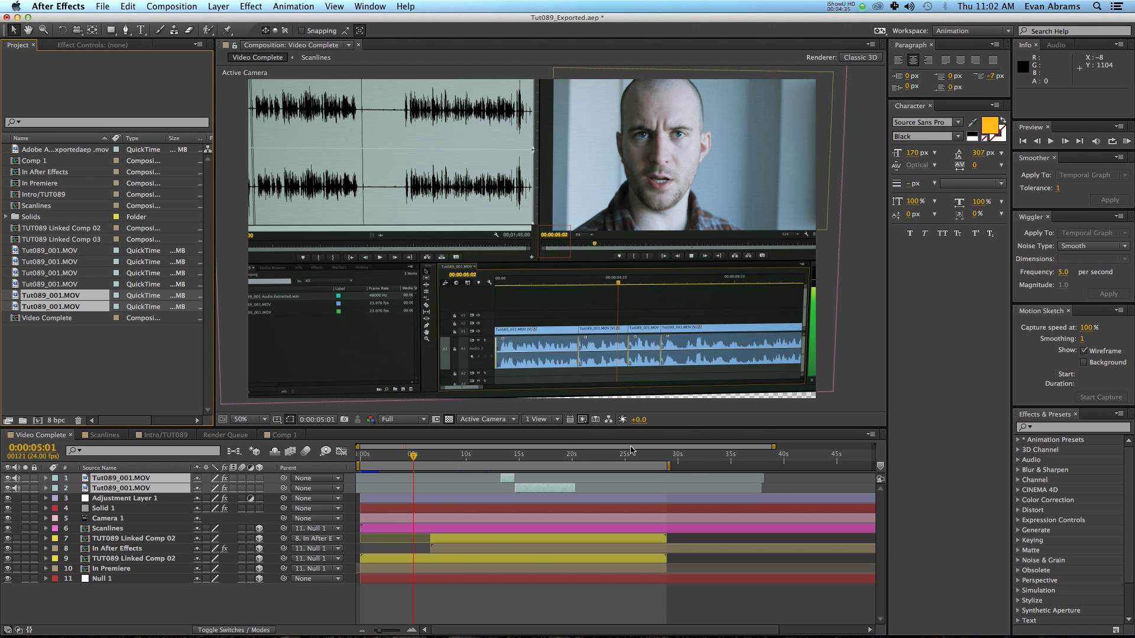
key("super+Tab")
left_click(500, 454)
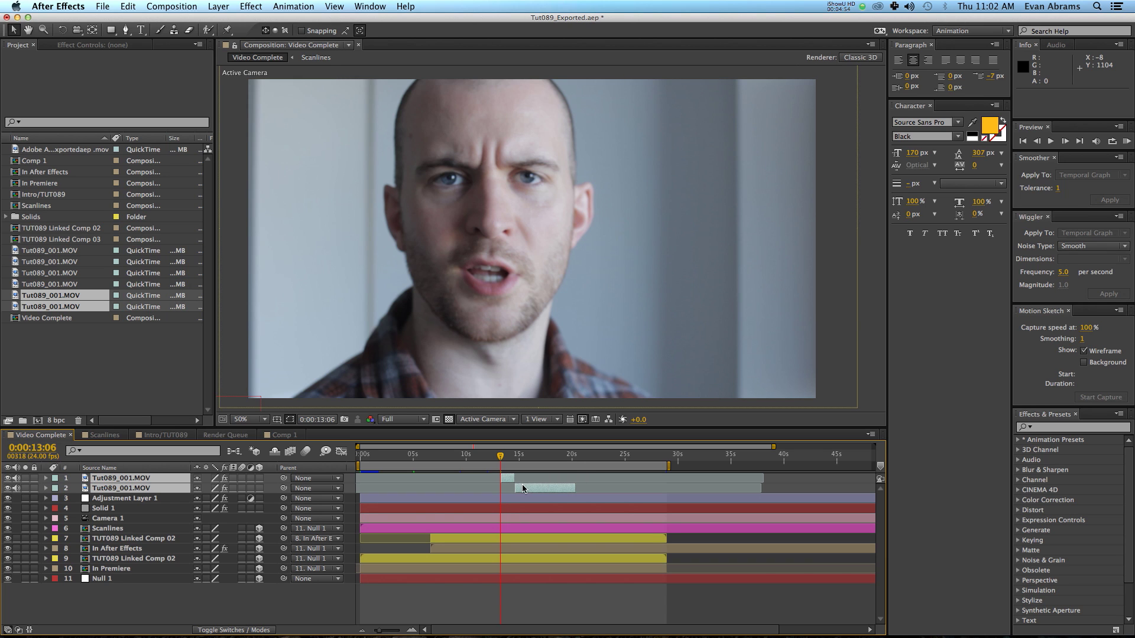
left_click(345, 610)
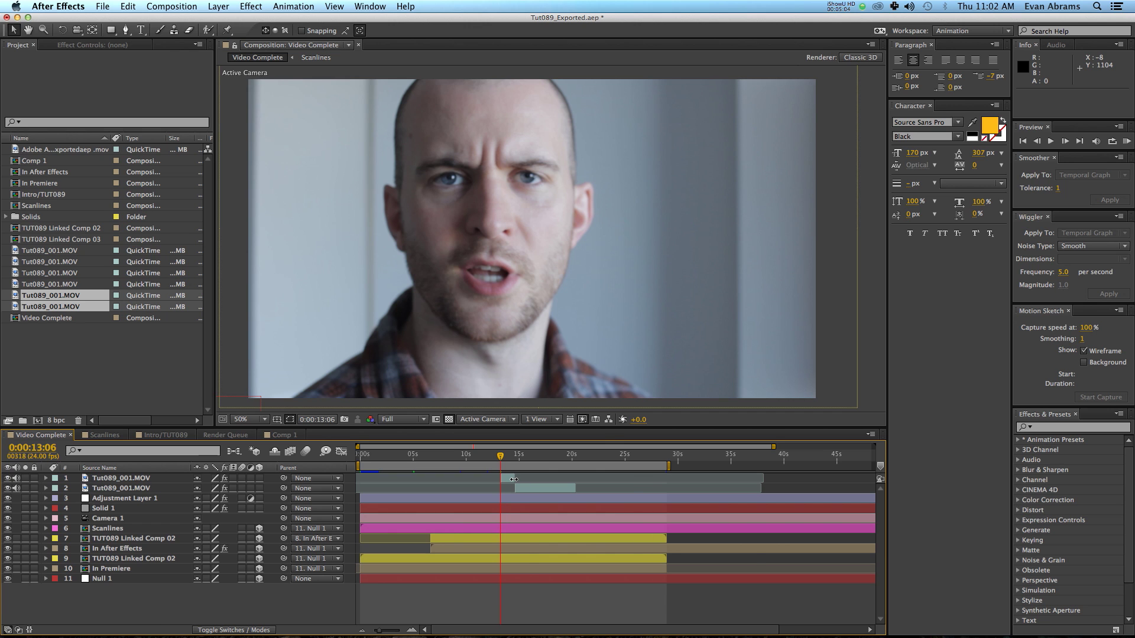
key("super+Tab")
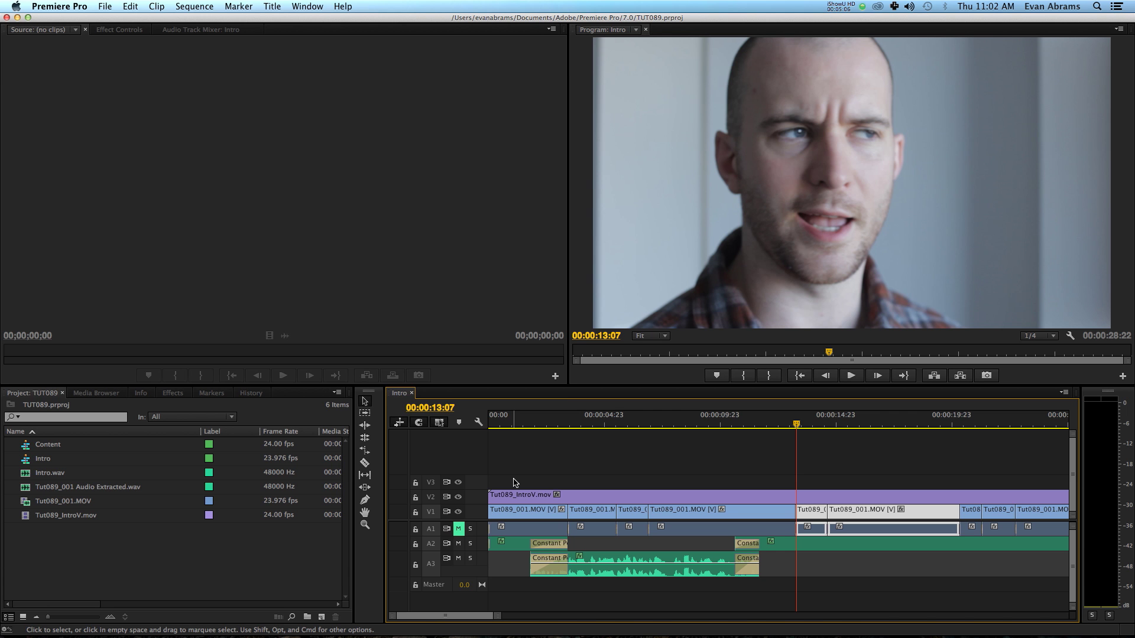
key("super+Tab")
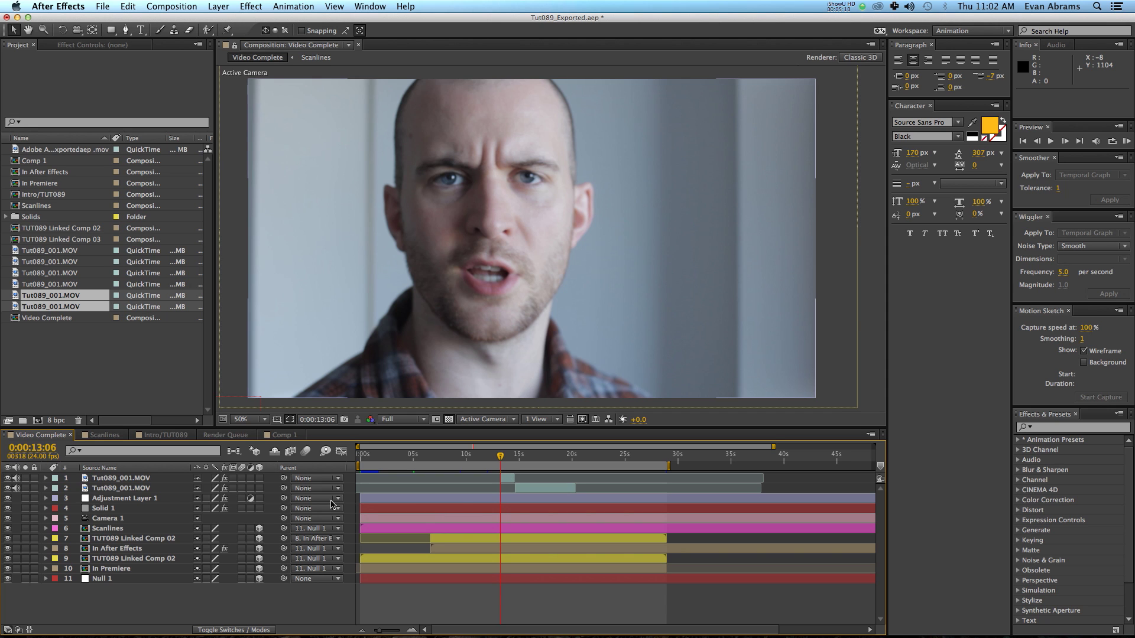
Step: Paste After Effects' Solid 1 layer into Premiere as a black Color Matte with the default name
left_click(141, 501)
key("super+Tab")
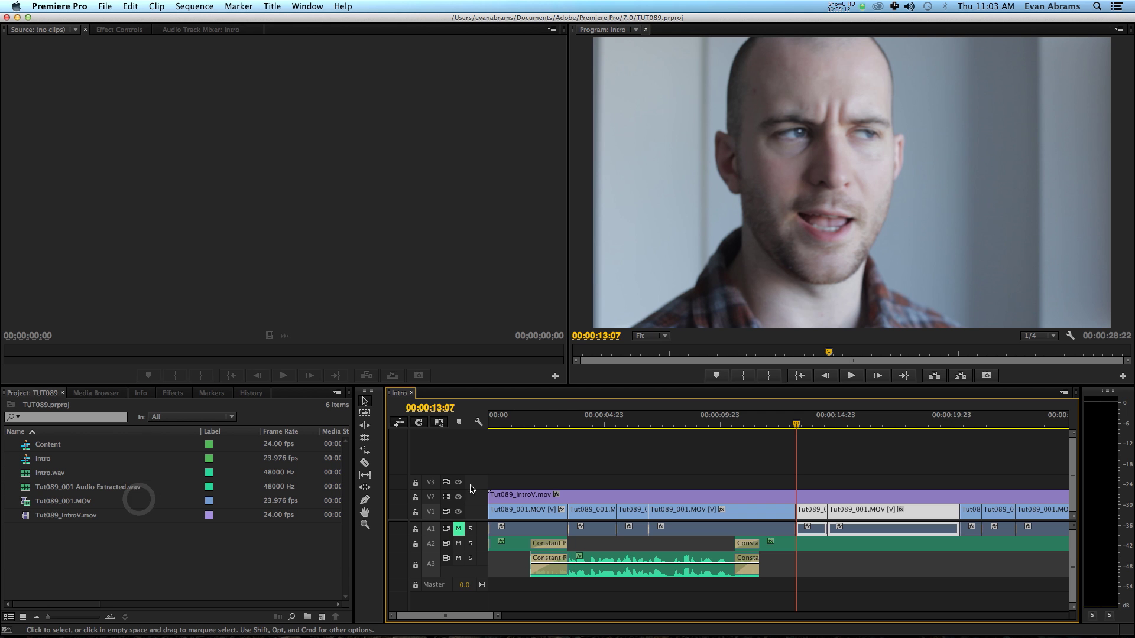
key("super+Tab")
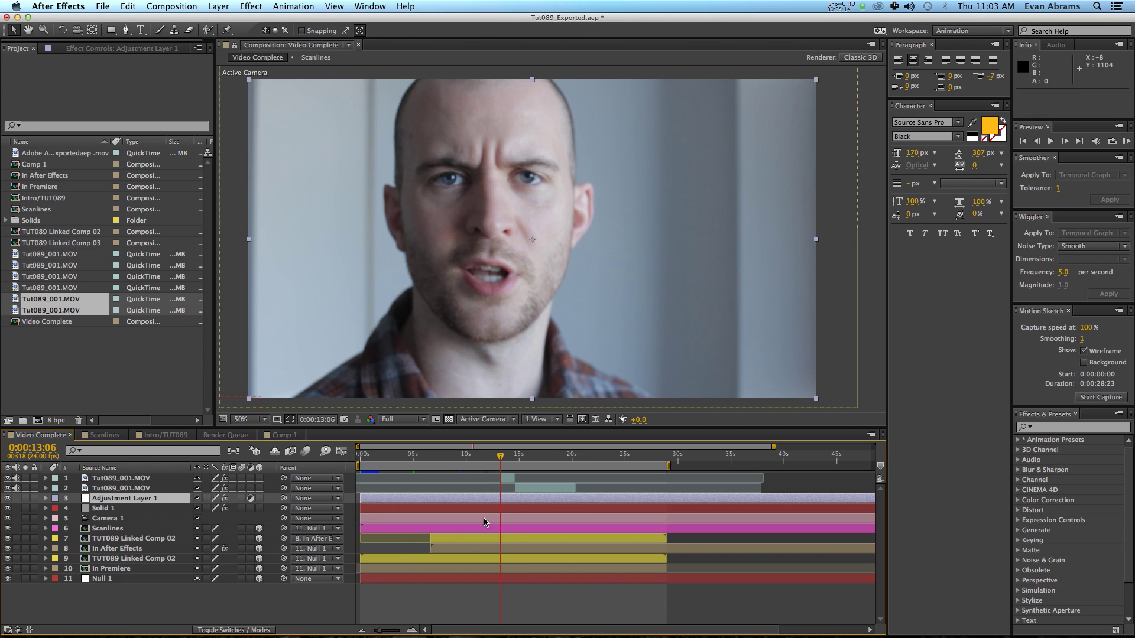
left_click(141, 510)
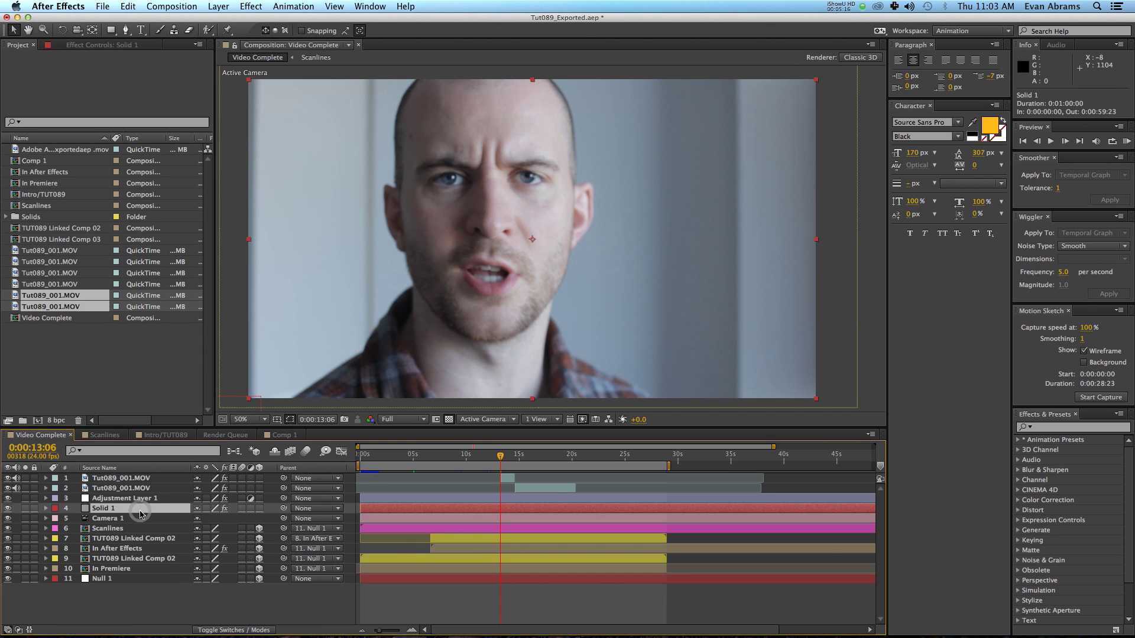
key("super+Tab")
left_click(203, 579)
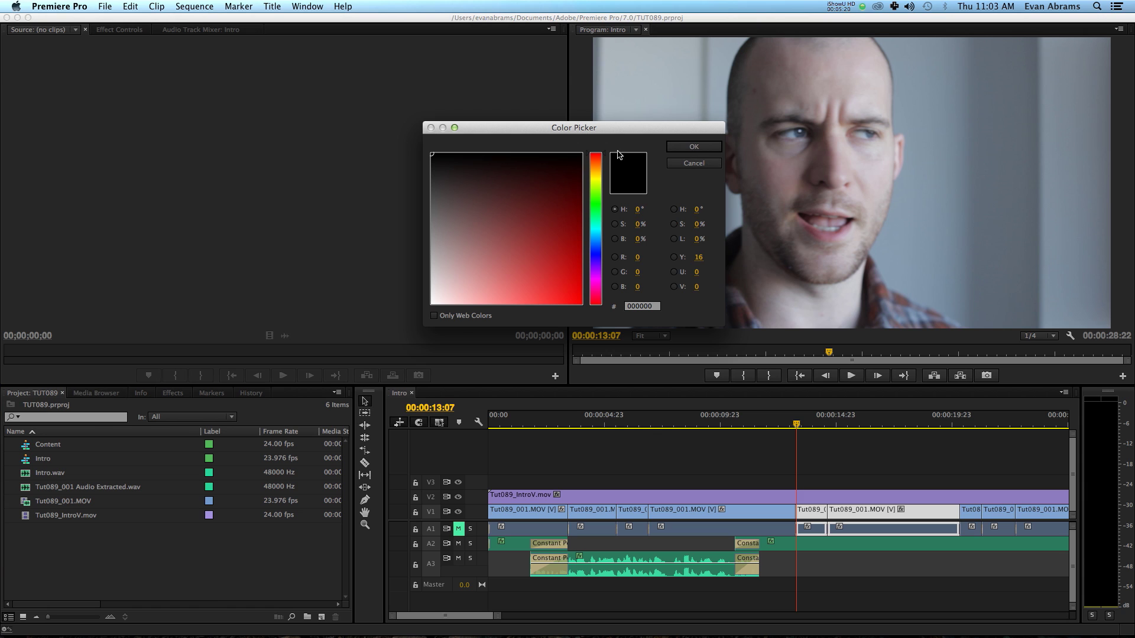
left_click(683, 147)
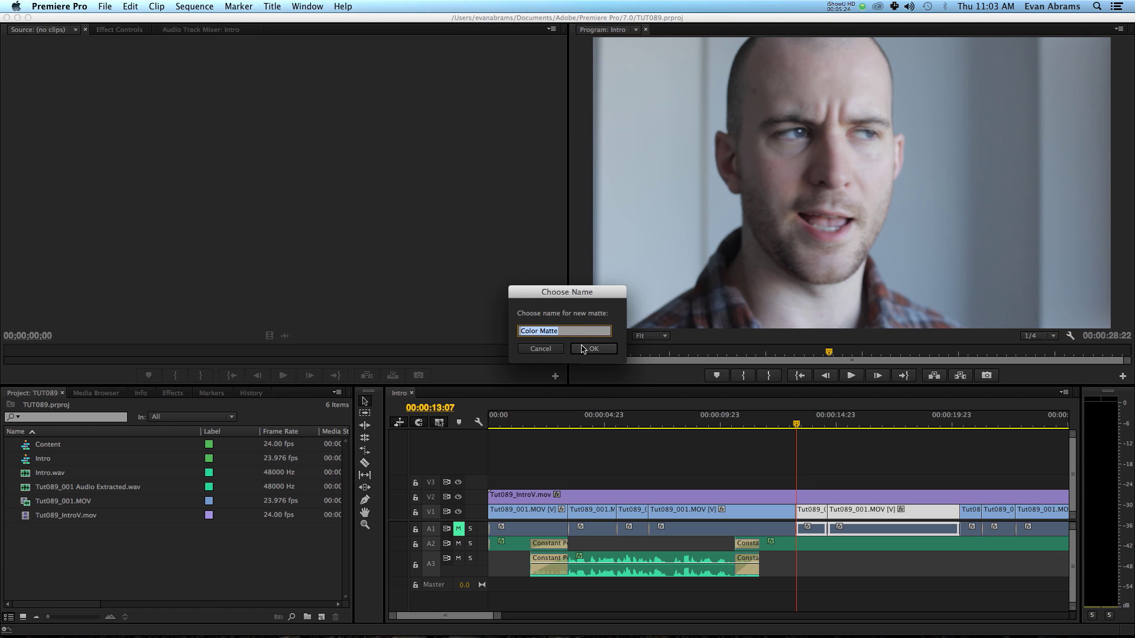
left_click(585, 348)
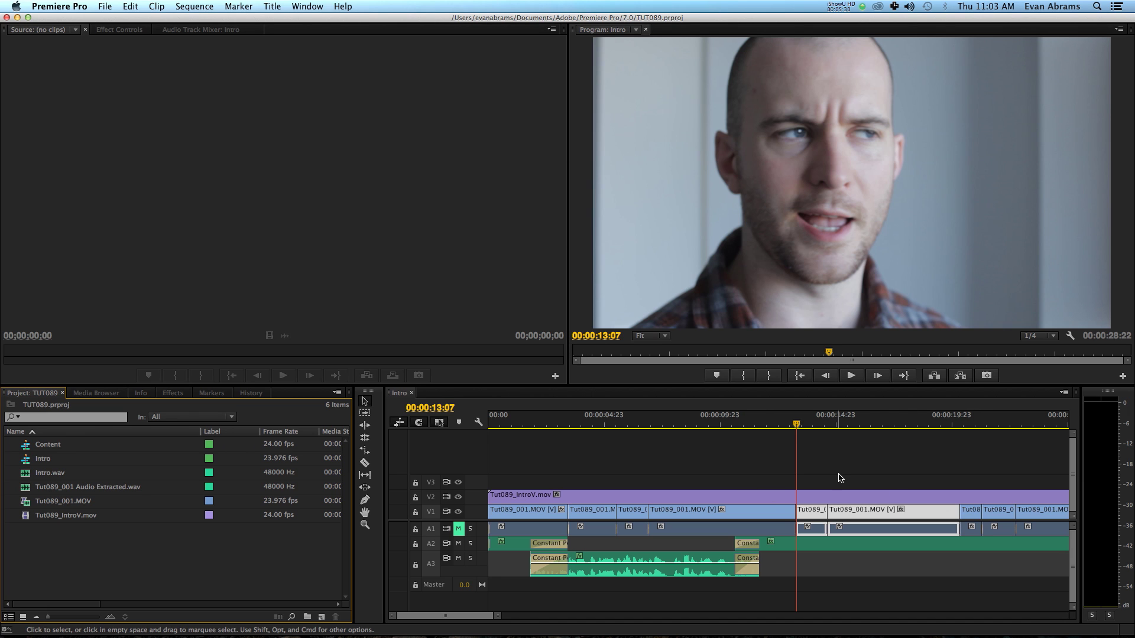
Step: Undo the Solid 1 addition so the Intro sequence keeps its original clips
left_click(769, 477)
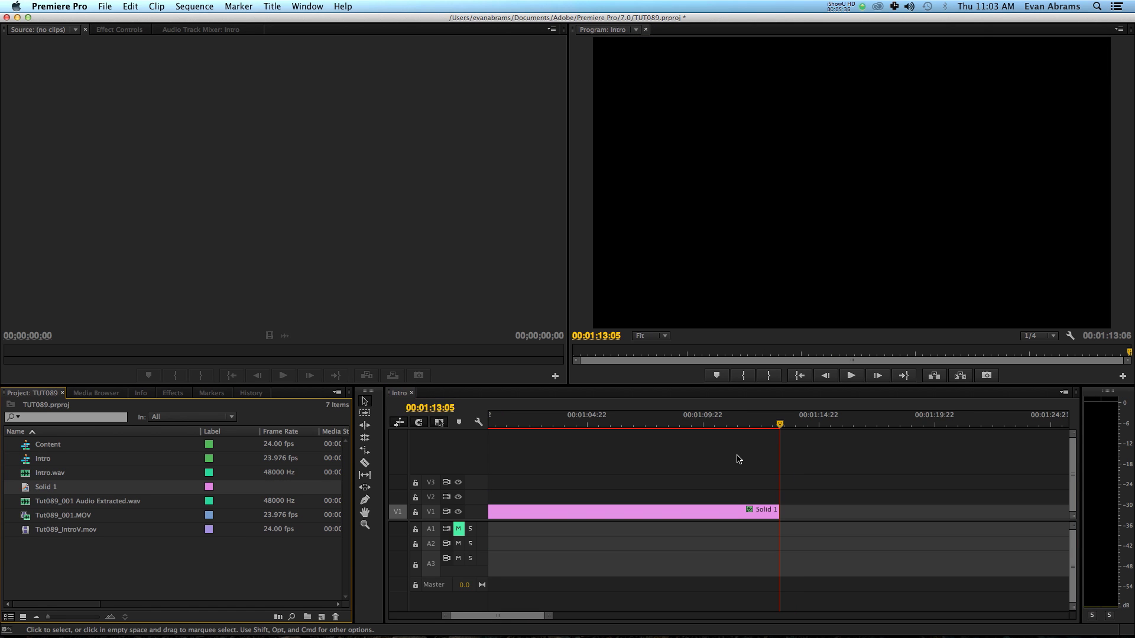
key("Up")
key("Up")
key("Up")
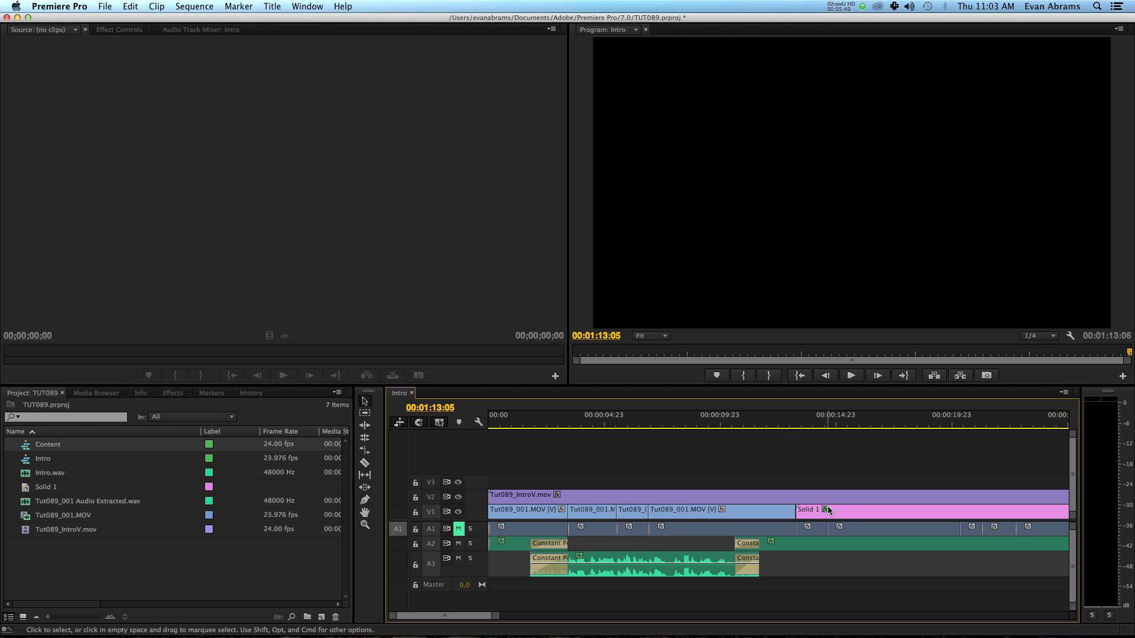
key("super+z")
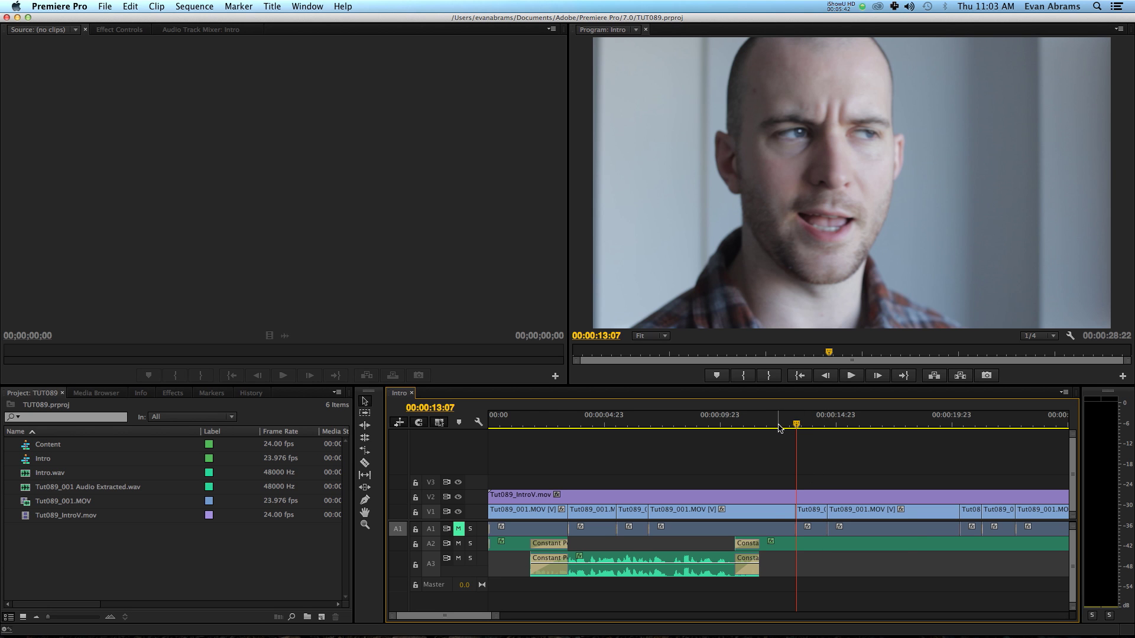
key("super+Tab")
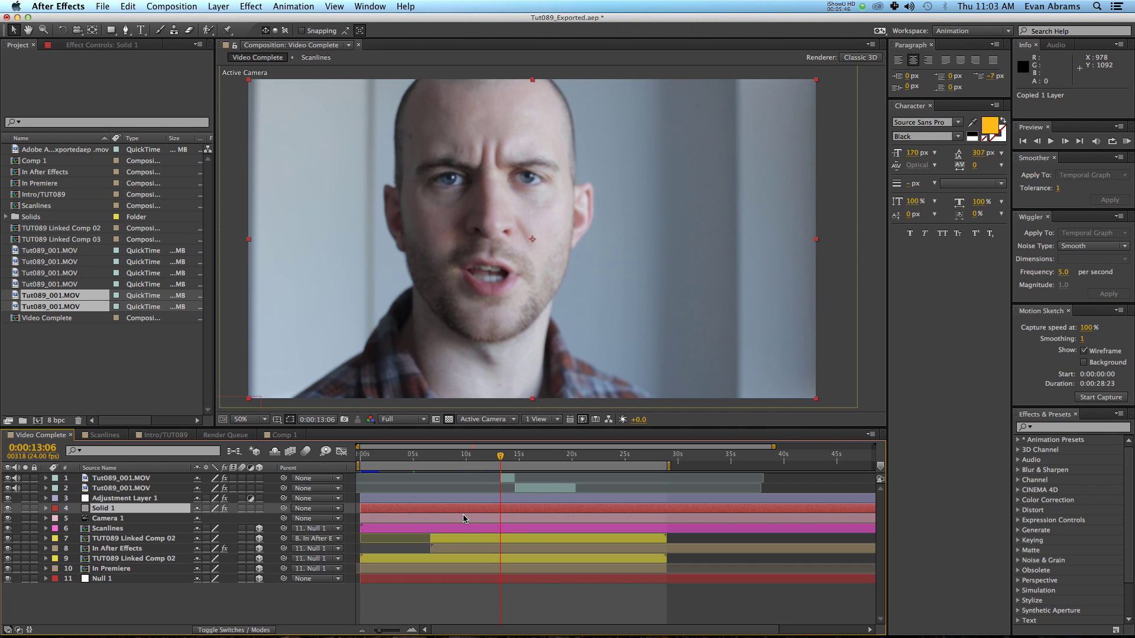
key("super+Tab")
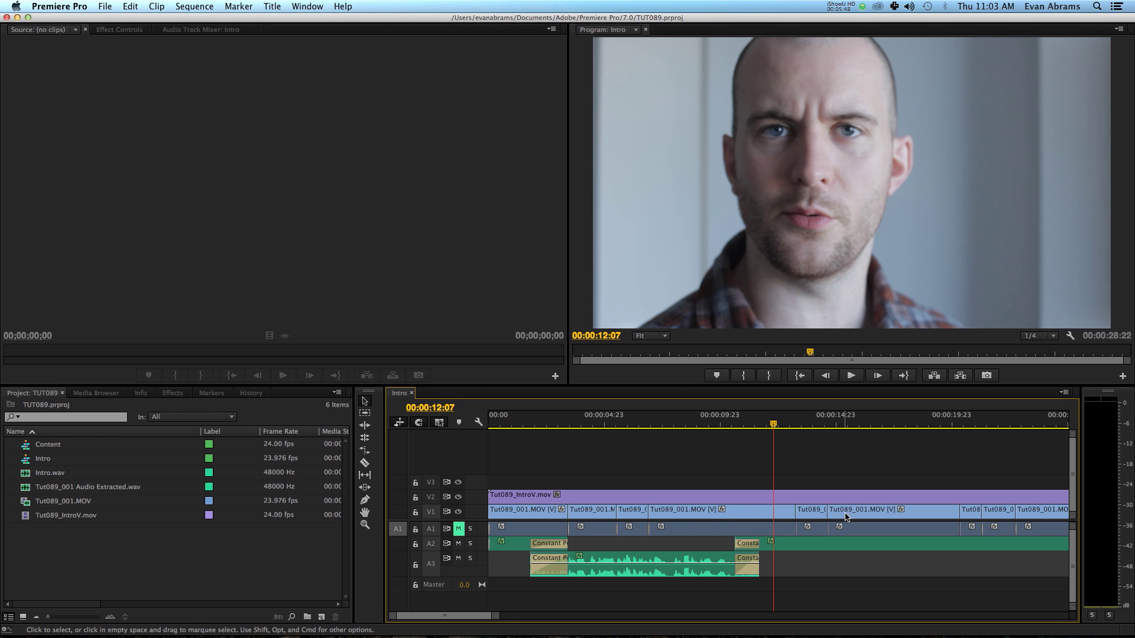
Step: Select both Tut089_001.MOV clips near 00:00:14:19 and replace them with an After Effects composition
left_click(813, 420)
key("space")
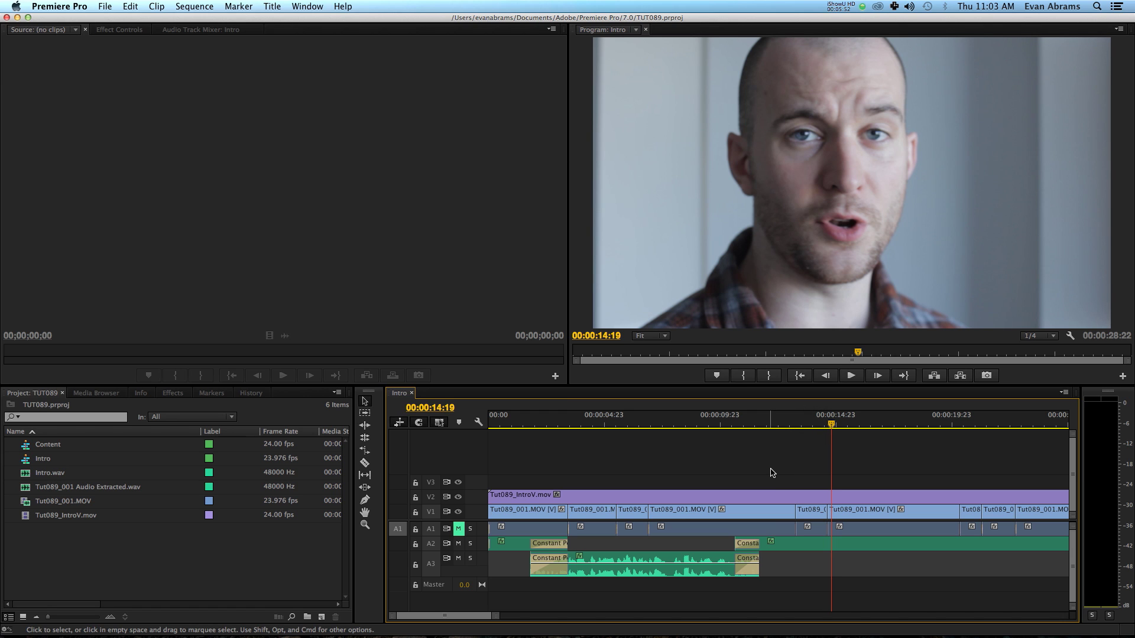
left_click(844, 520)
left_click(805, 518, "shift")
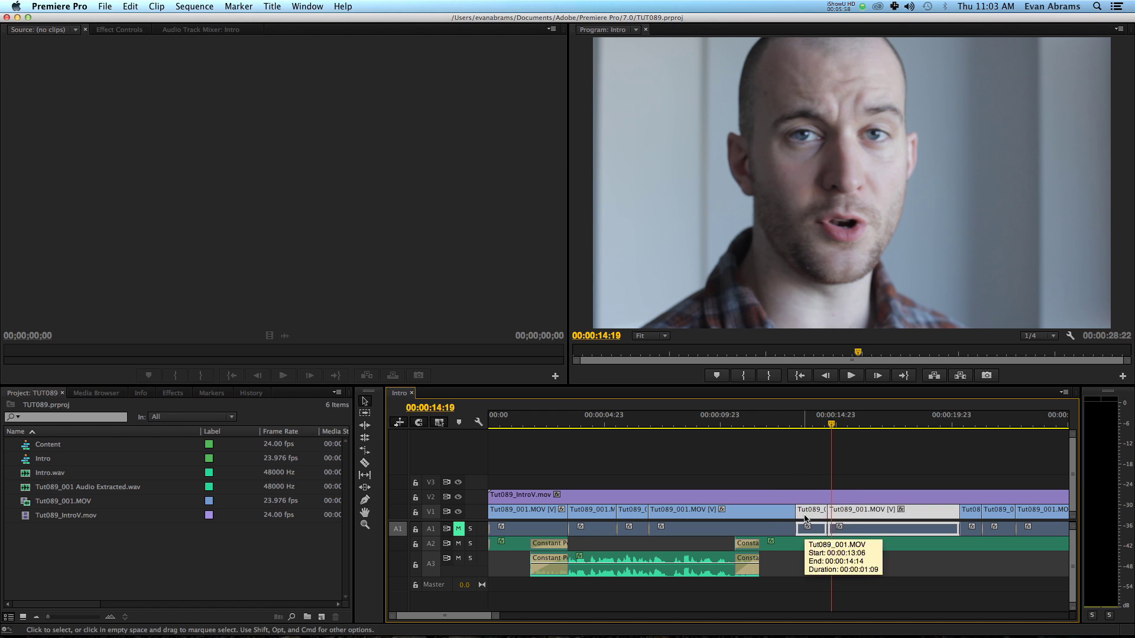
right_click(847, 516)
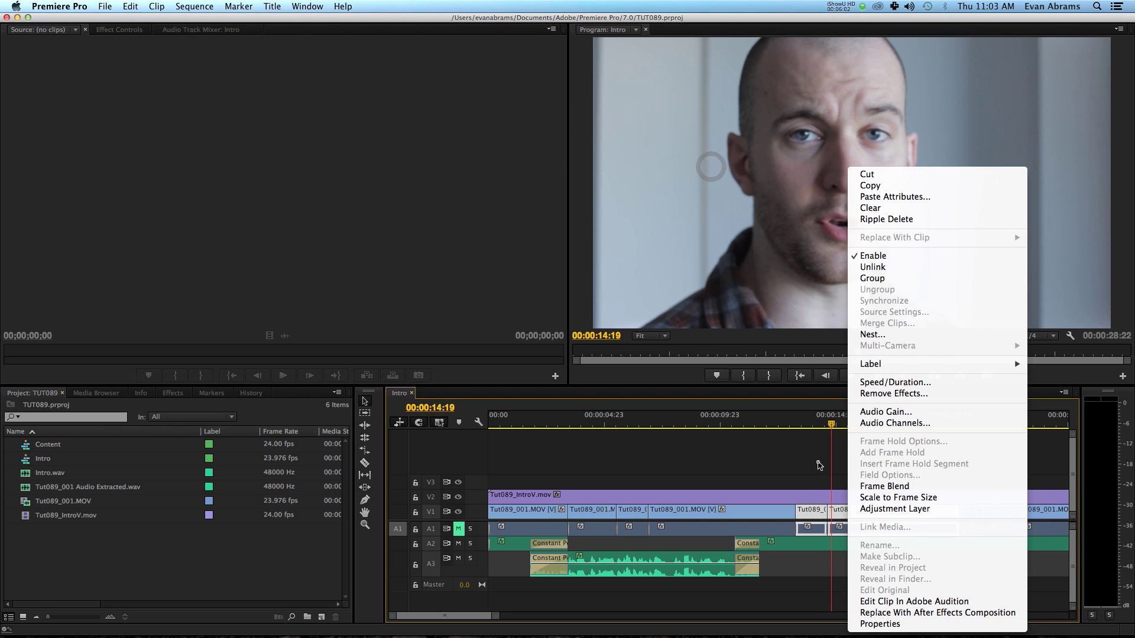
left_click(818, 461)
right_click(875, 519)
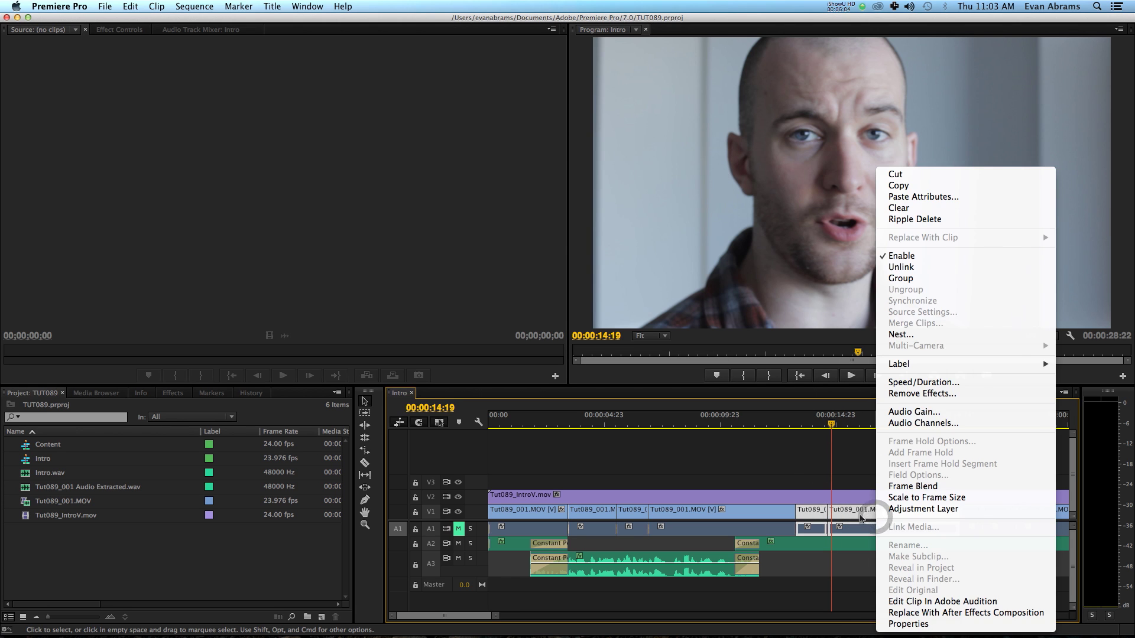
left_click(908, 612)
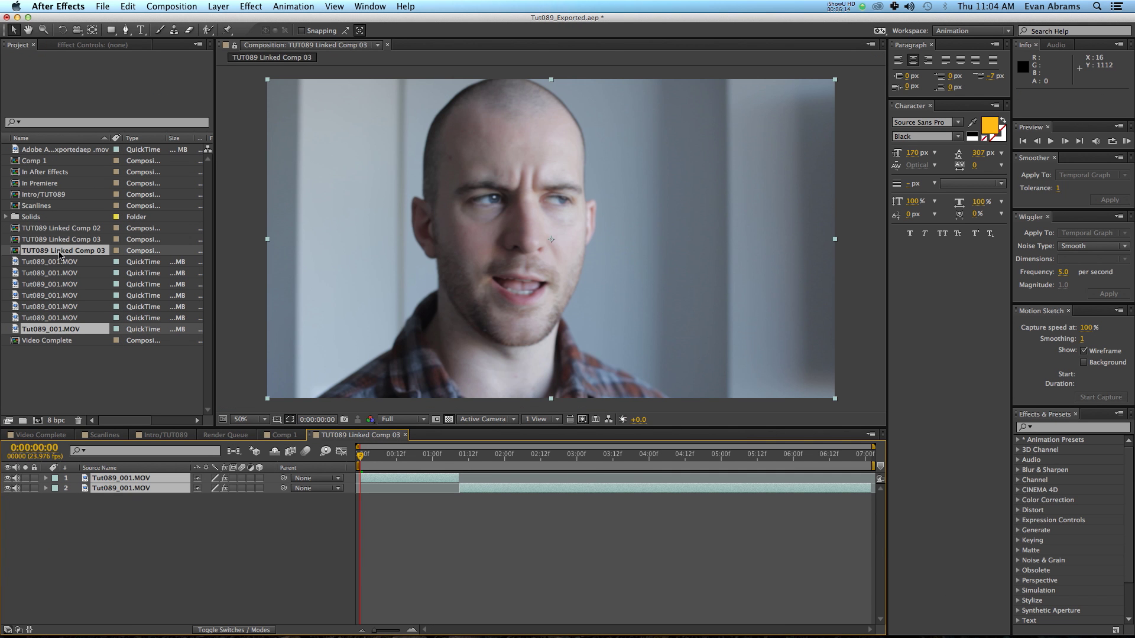
Step: Apply the Tint effect to both footage layers in Linked Comp 03
left_click(401, 512)
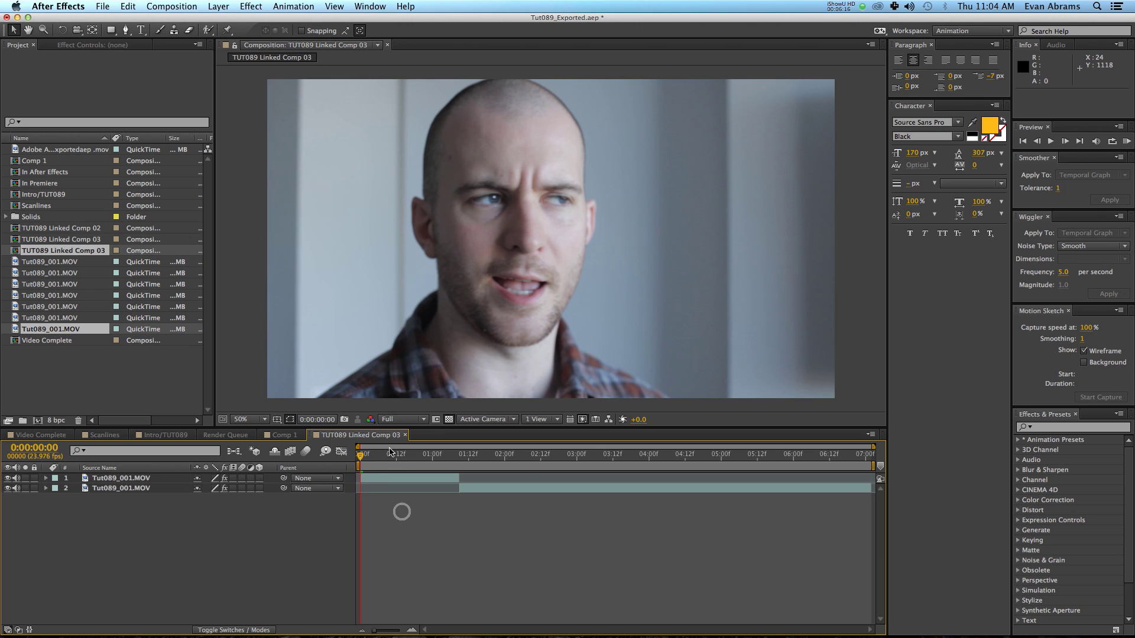
left_click(426, 478)
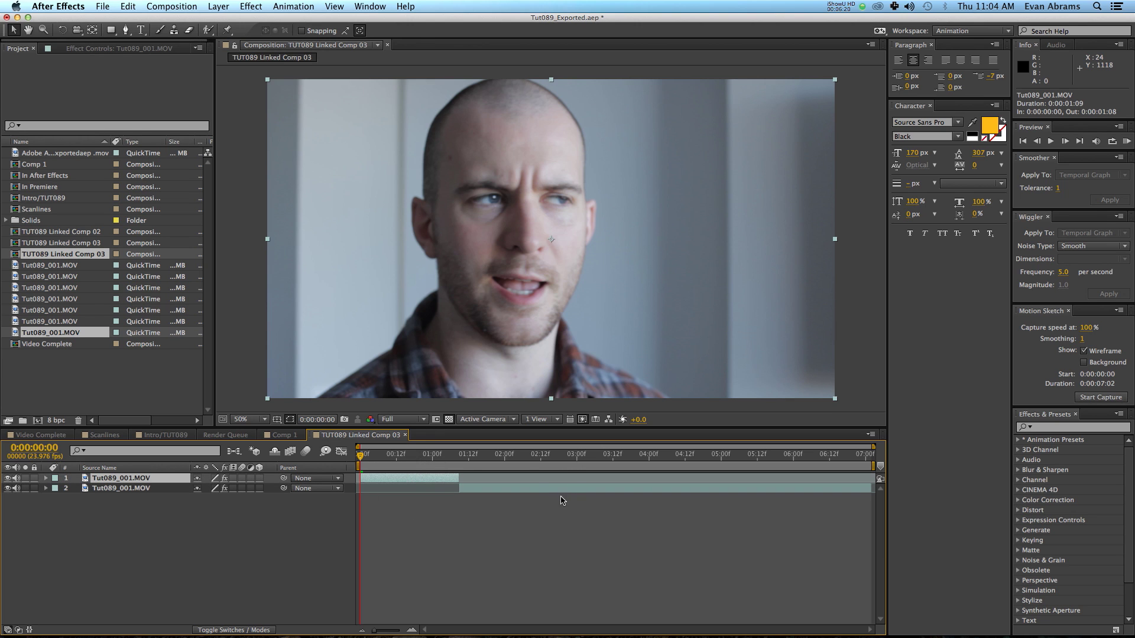
left_click(454, 462)
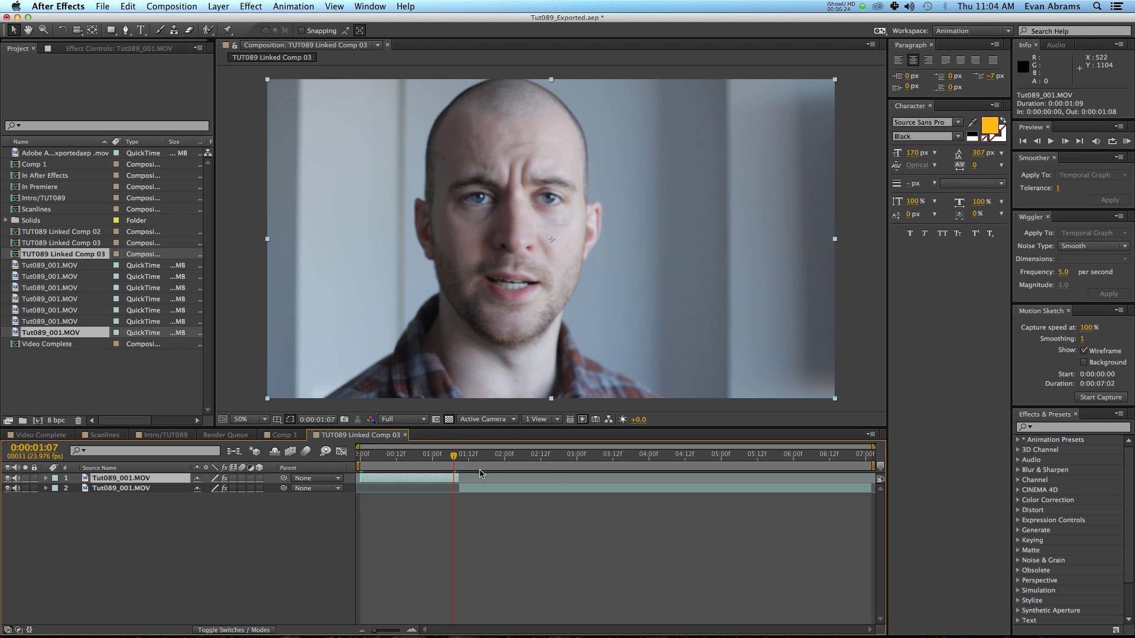
left_click(473, 488, "shift")
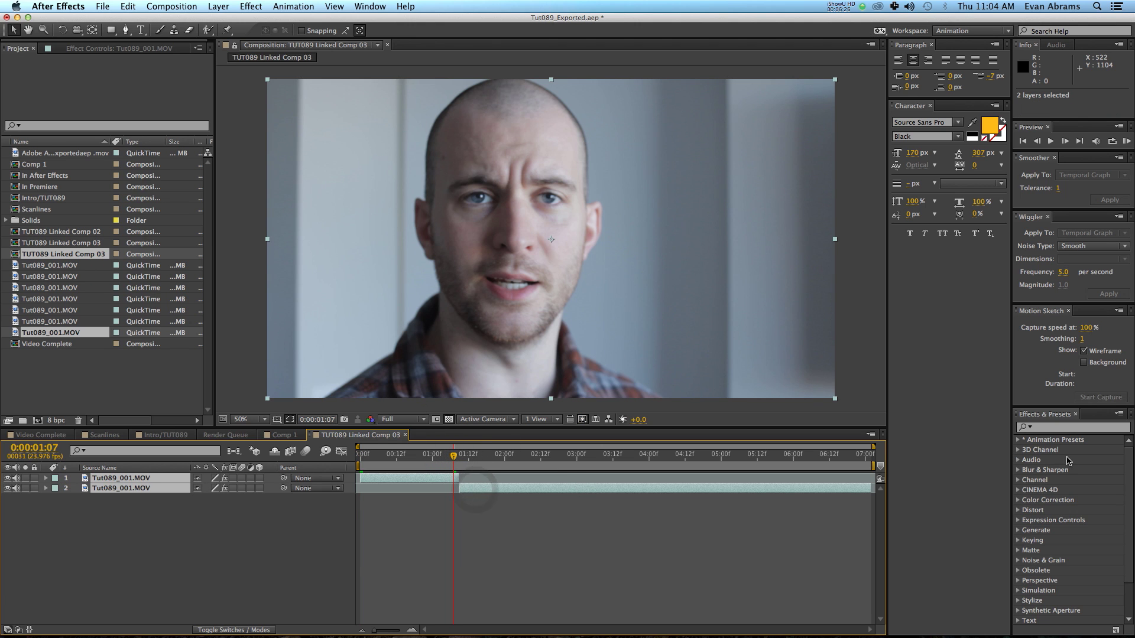
left_click(1060, 429)
type("tint")
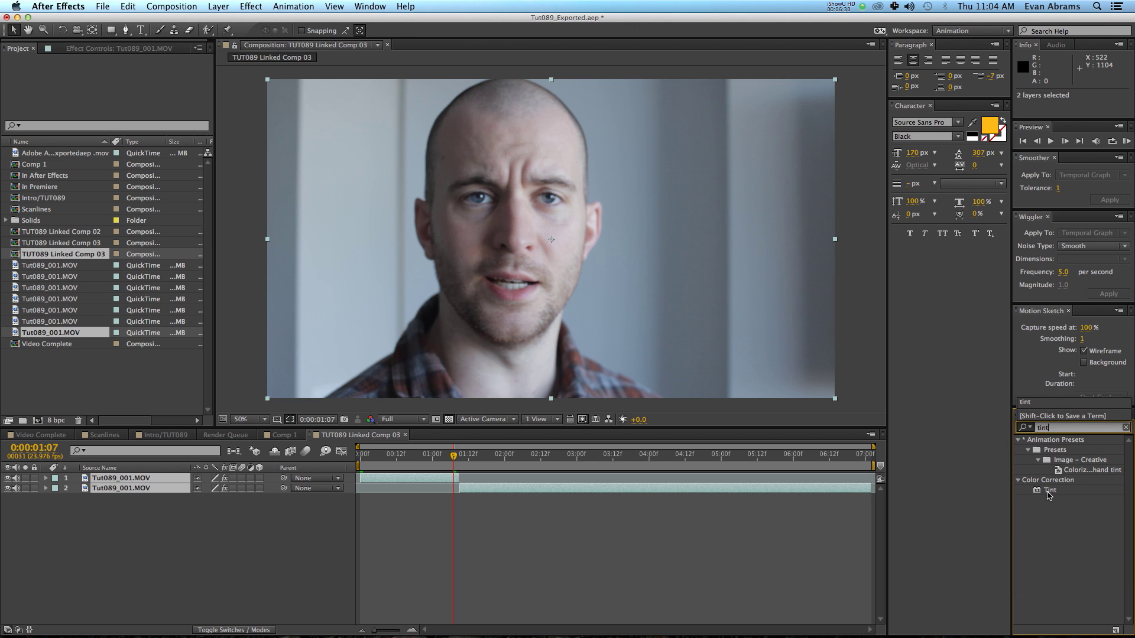
double_click(1048, 492)
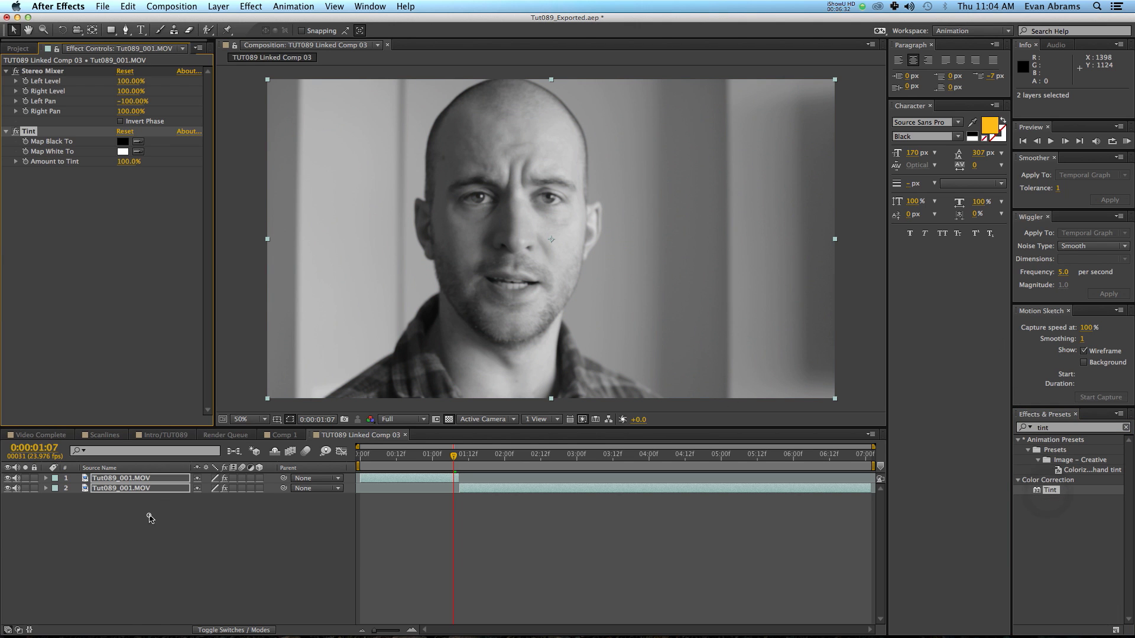
Step: Add a text layer reading 'sfgdfgdhdghdf' and save the project
right_click(150, 518)
mouse_move(190, 513)
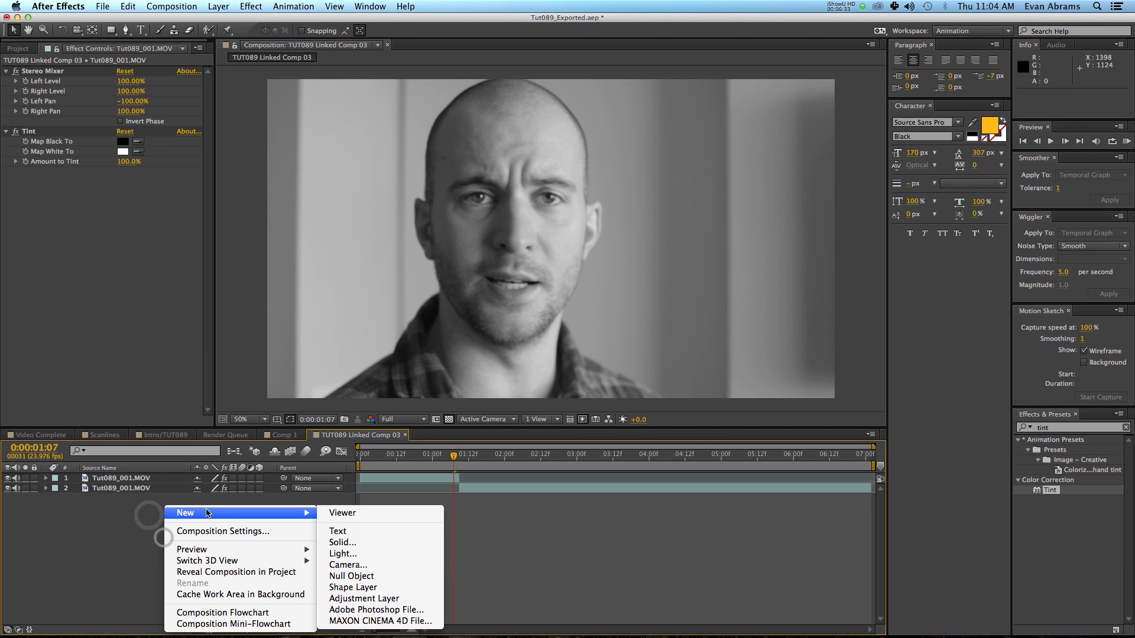
left_click(352, 533)
type("sfgdfgdhdghdf")
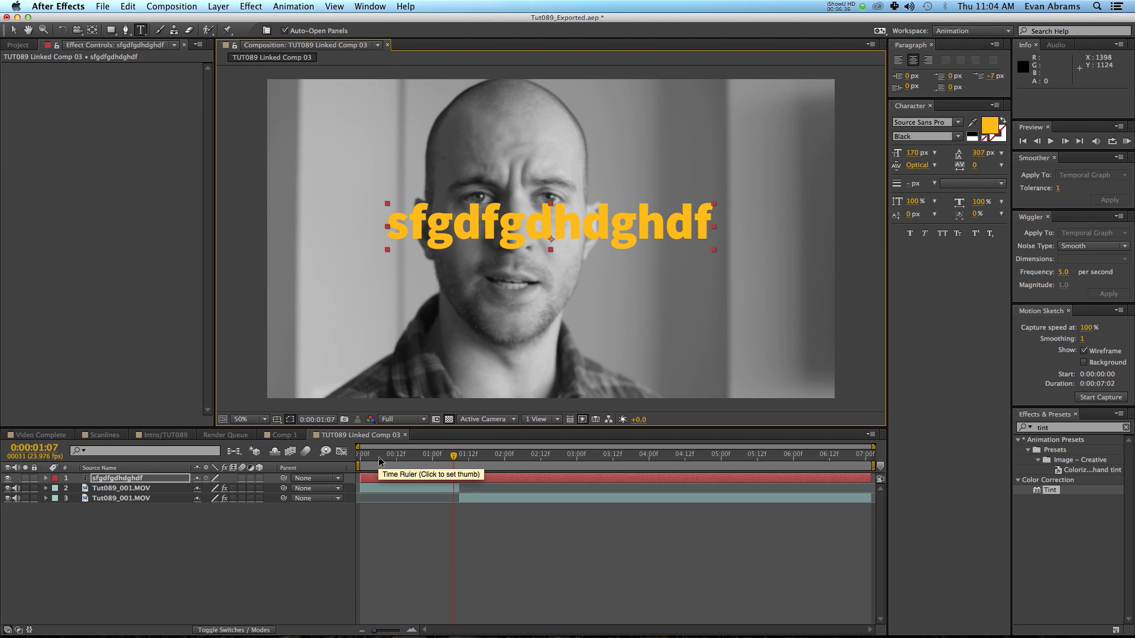
key("super+s")
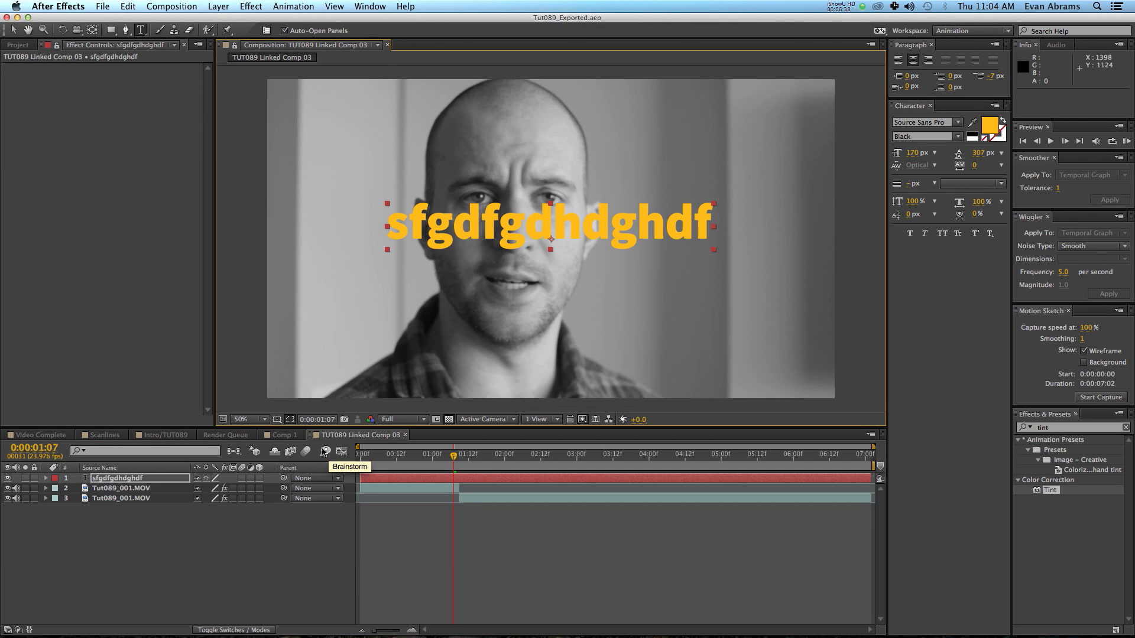
key("super+Tab")
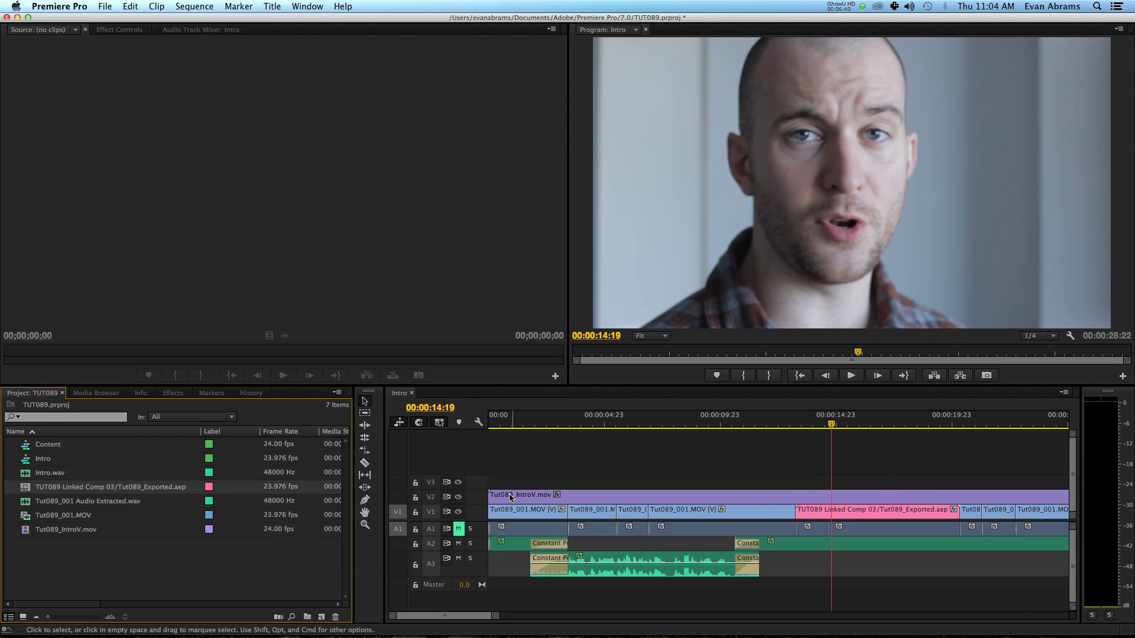
Step: Hide the V2 intro track to preview the linked comp, then undo the replacement
left_click(458, 497)
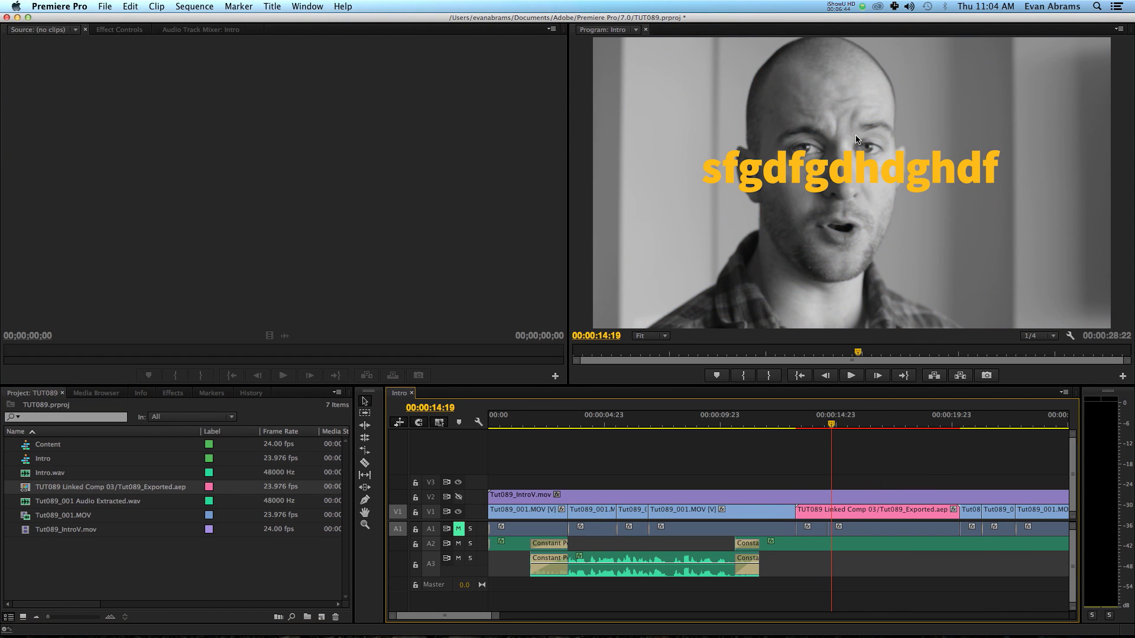
key("super+z")
key("super+z")
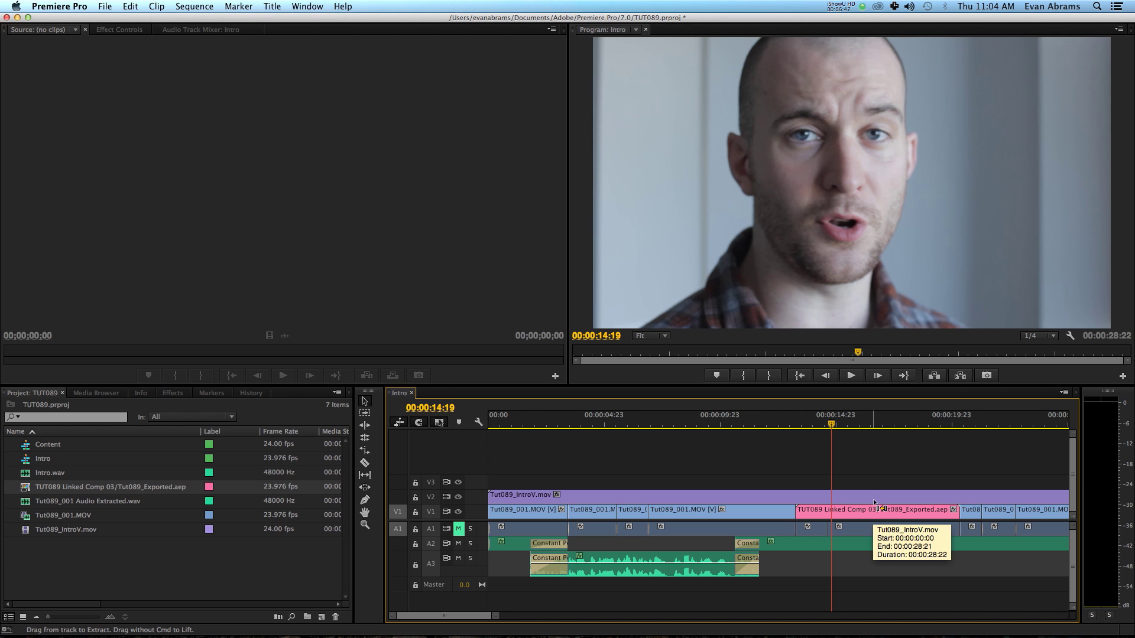
Step: Alt-drag copies of the two Tut089_001.MOV clips from V1 up to track V3
left_click(859, 512)
left_click(815, 512, "shift")
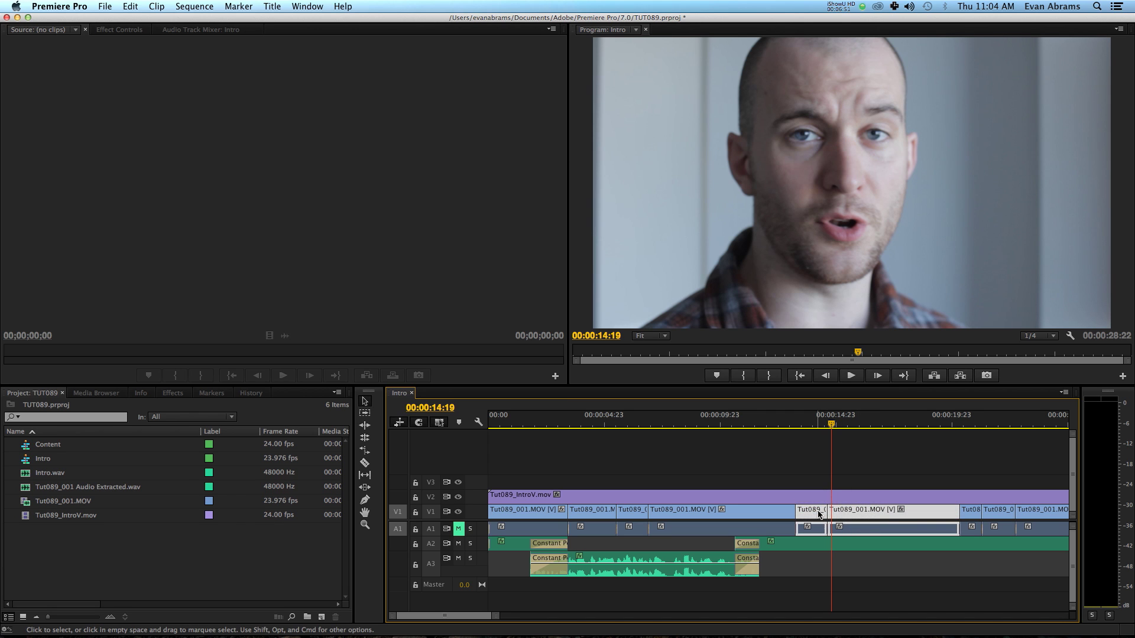
left_click_drag(818, 514, 815, 483)
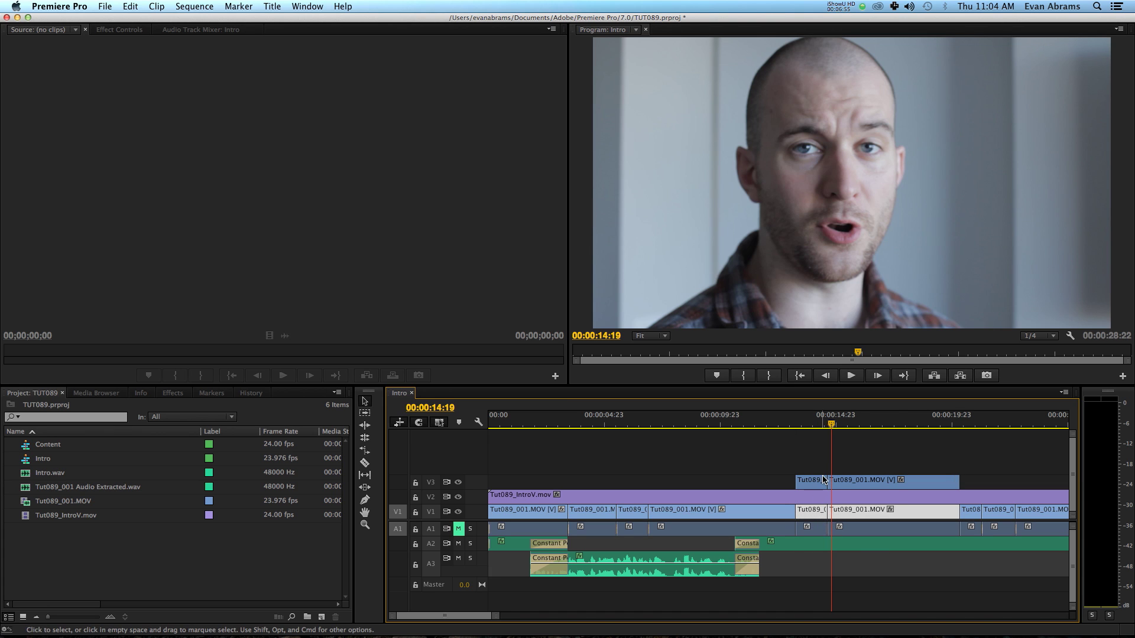
Step: Move the copied clips onto a new V4 track and select both there
left_click(823, 480)
left_click(818, 516, "shift")
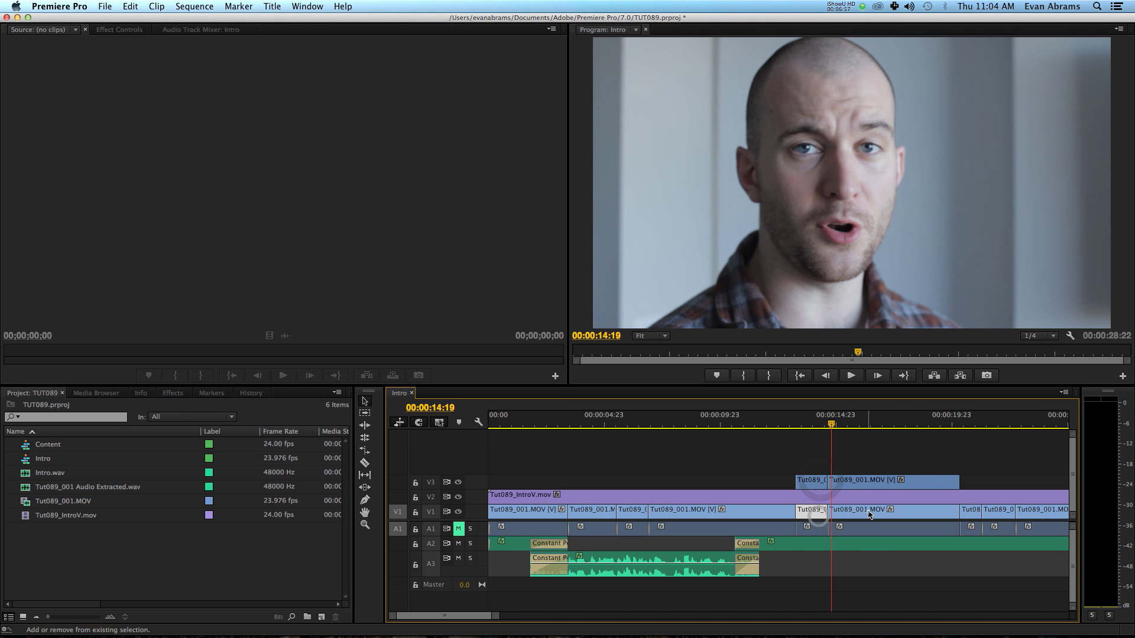
left_click(868, 516, "shift")
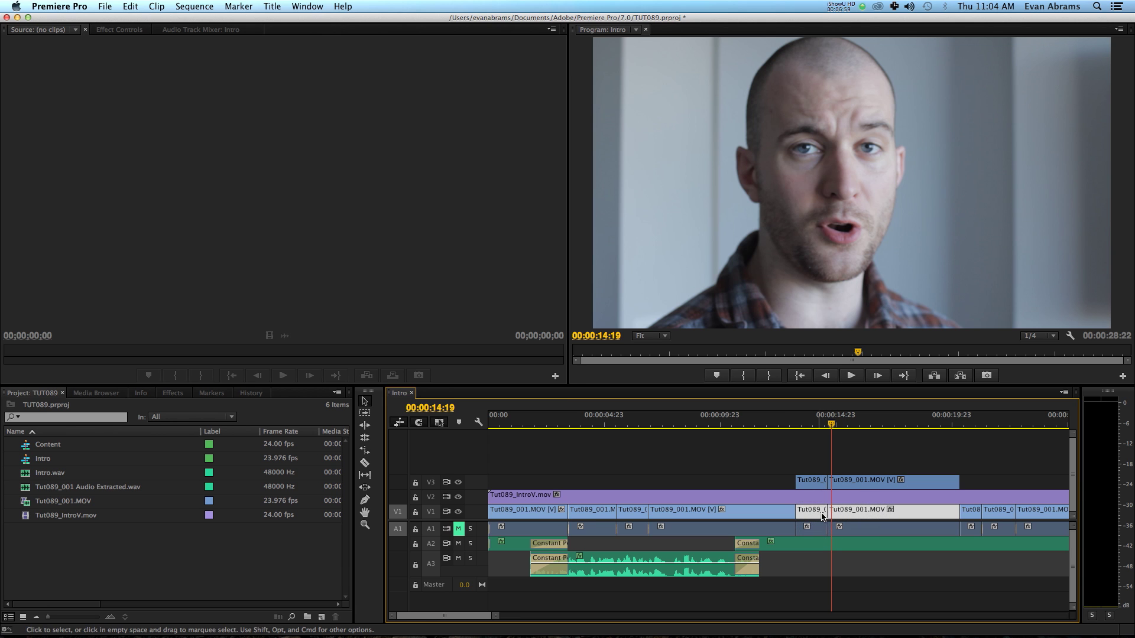
mouse_move(817, 514)
left_mouse_down()
mouse_move(820, 468)
mouse_move(808, 514)
left_mouse_up()
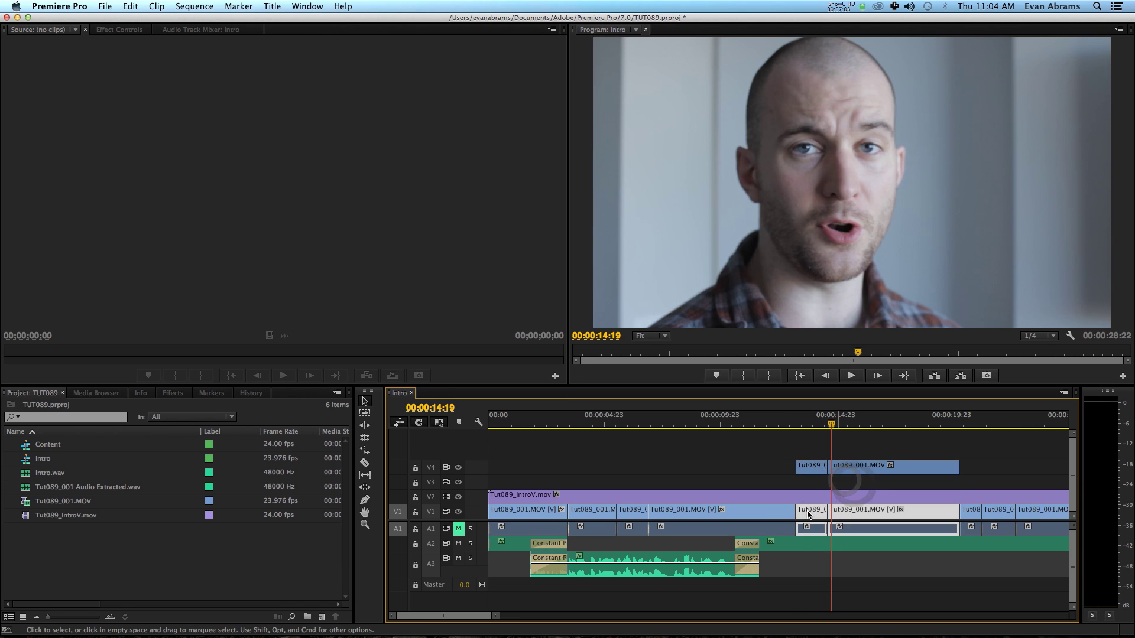
left_click(834, 468)
left_click(824, 470)
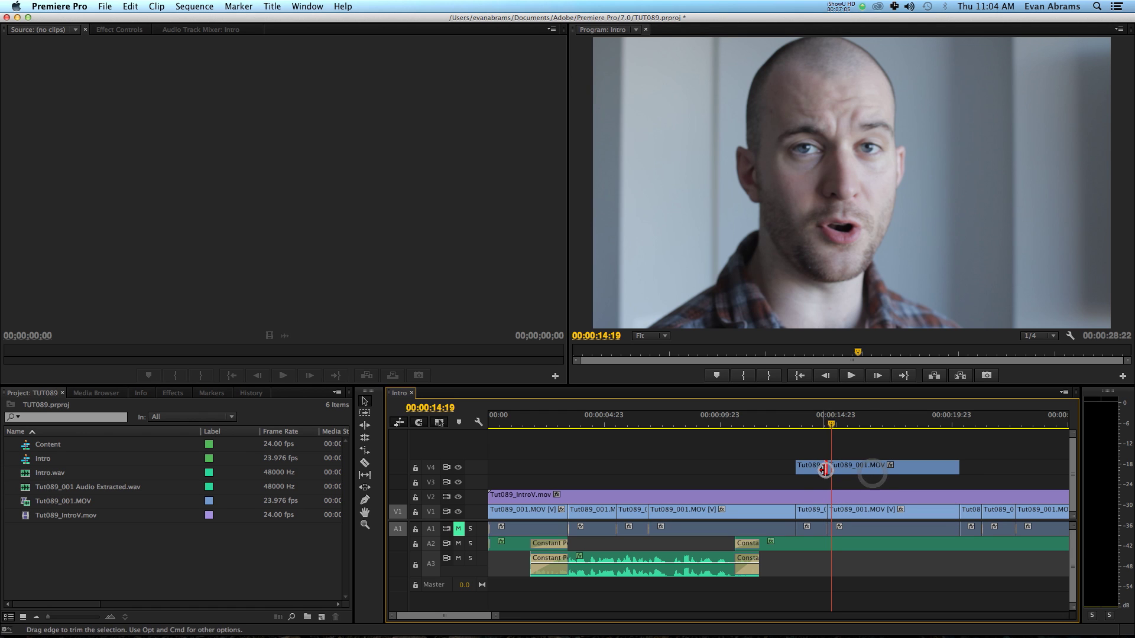
left_click(838, 467)
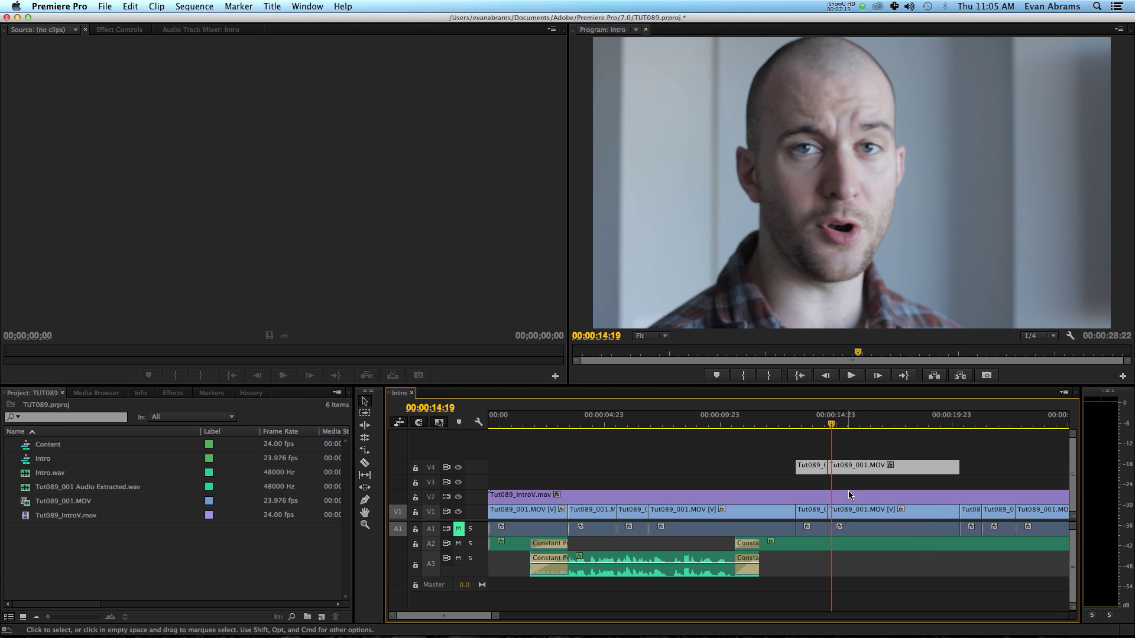
key("super+Tab")
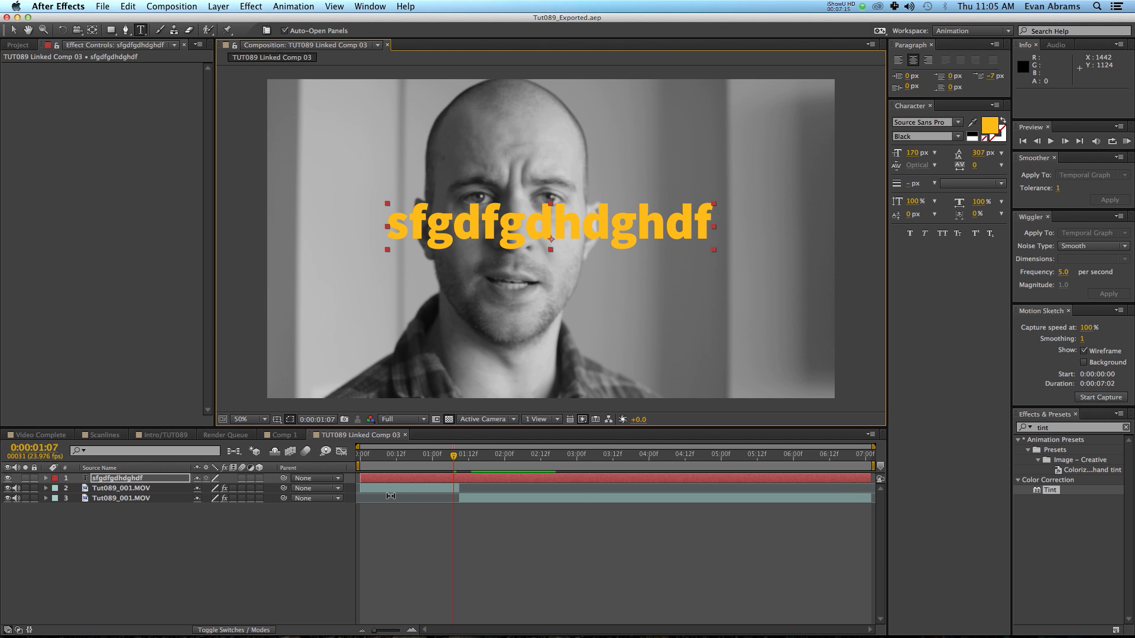
left_click(573, 500)
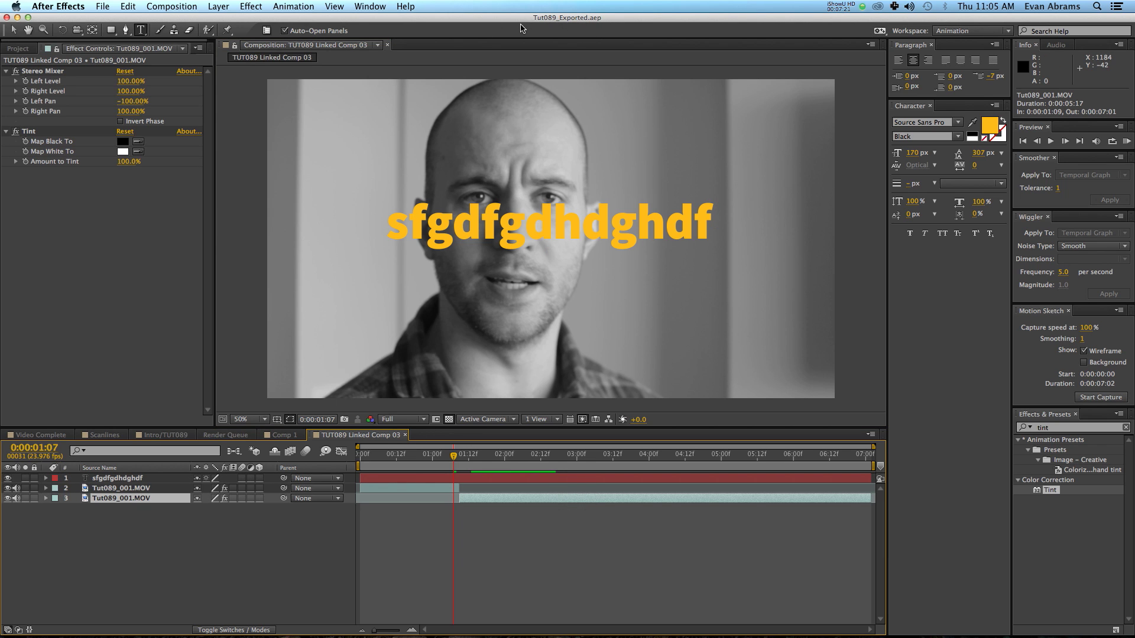
key("super+Tab")
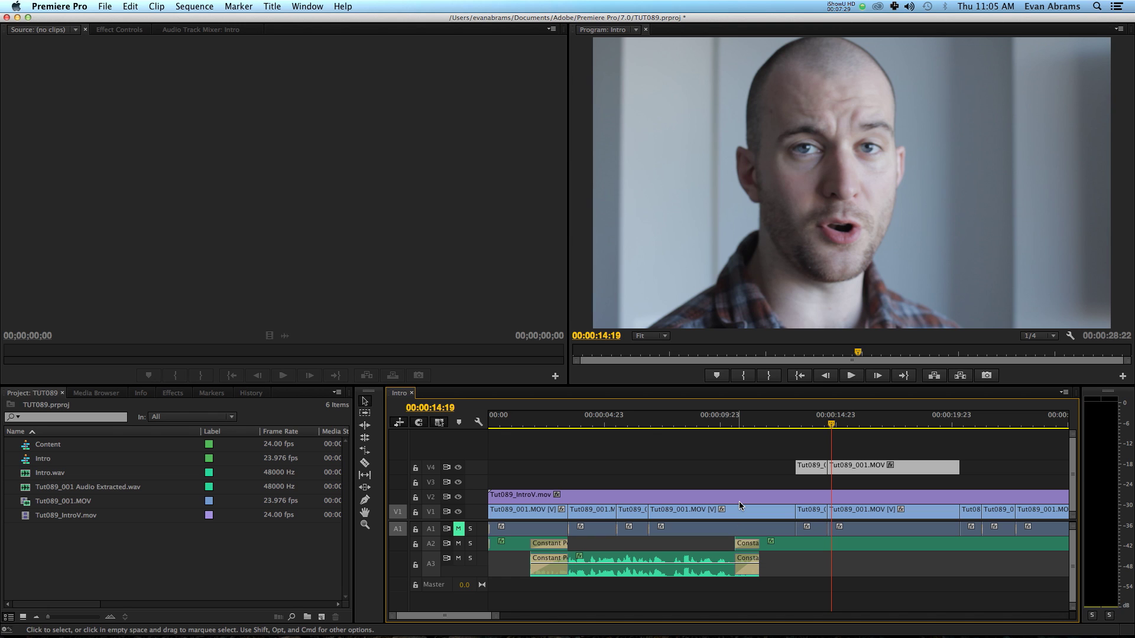
Step: Select the empty gap before the V4 clip, then return to After Effects' tinted linked comp
left_click(743, 468)
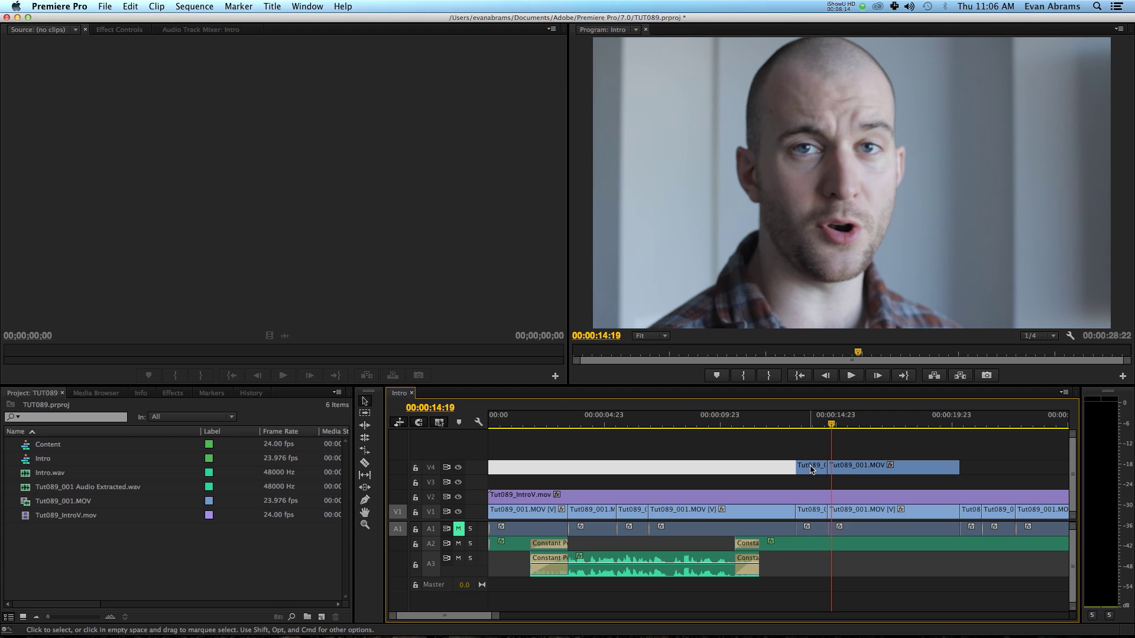
key("super+Tab")
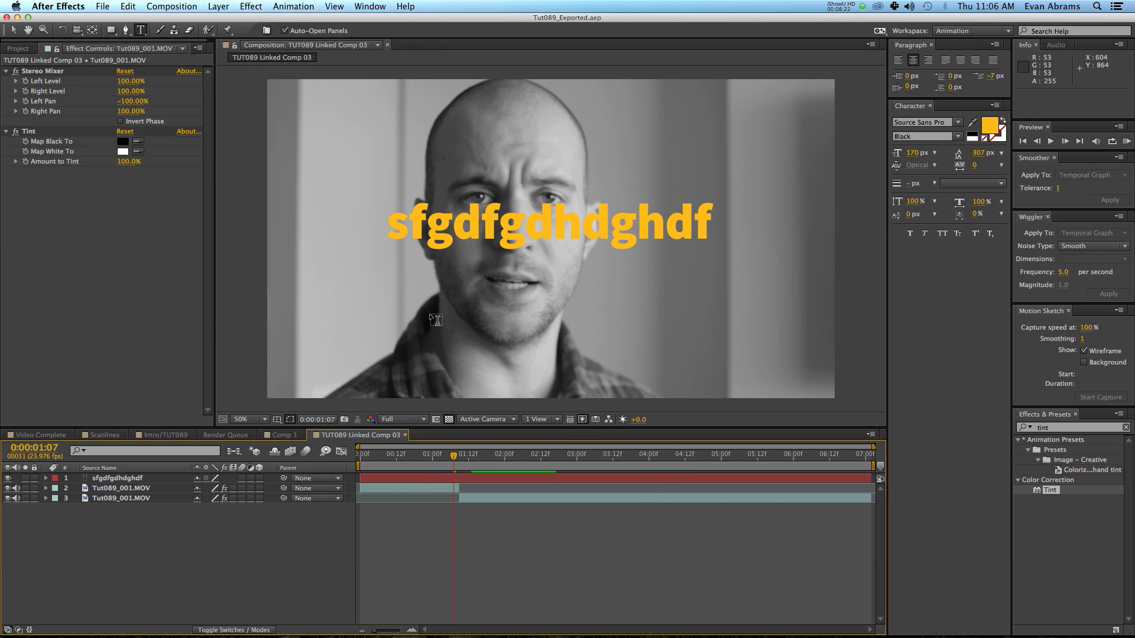
left_click(79, 6)
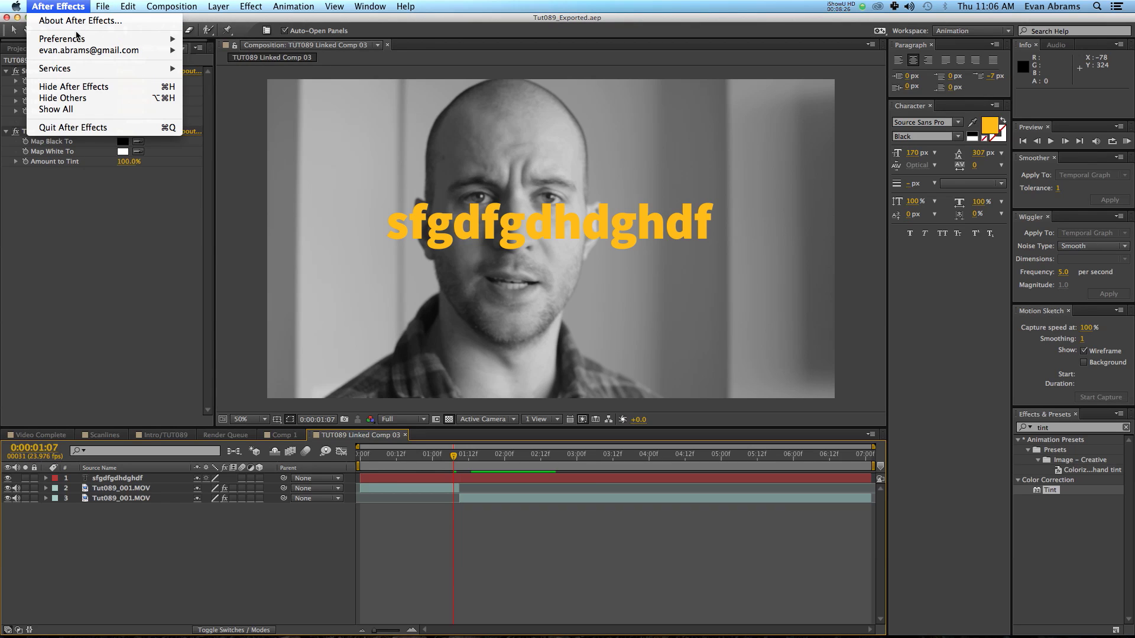
mouse_move(76, 39)
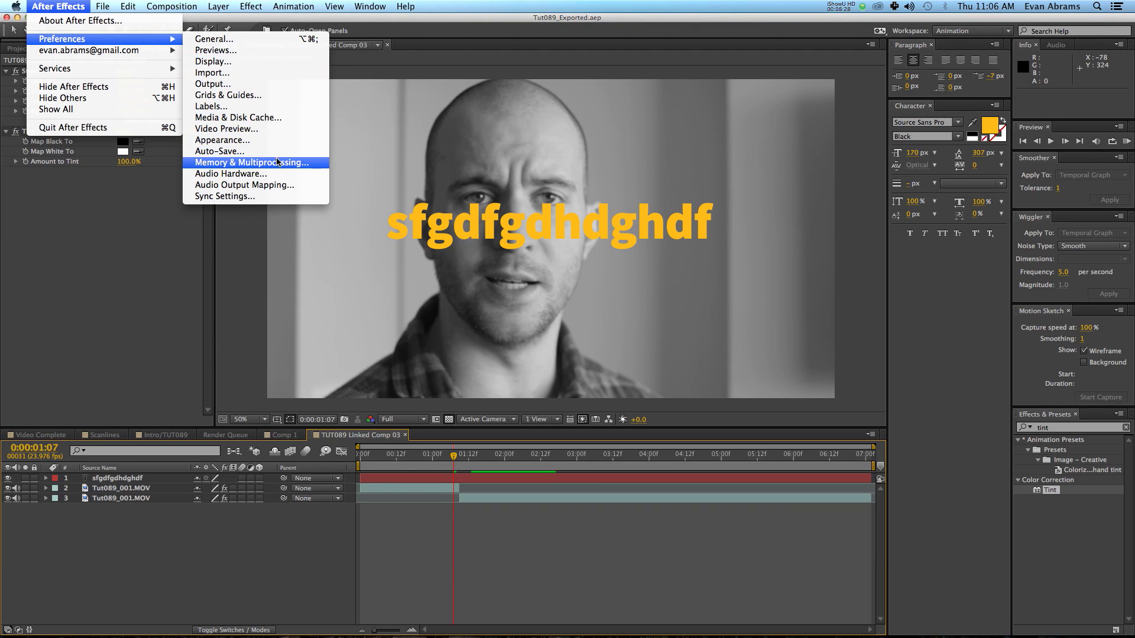
left_click(275, 161)
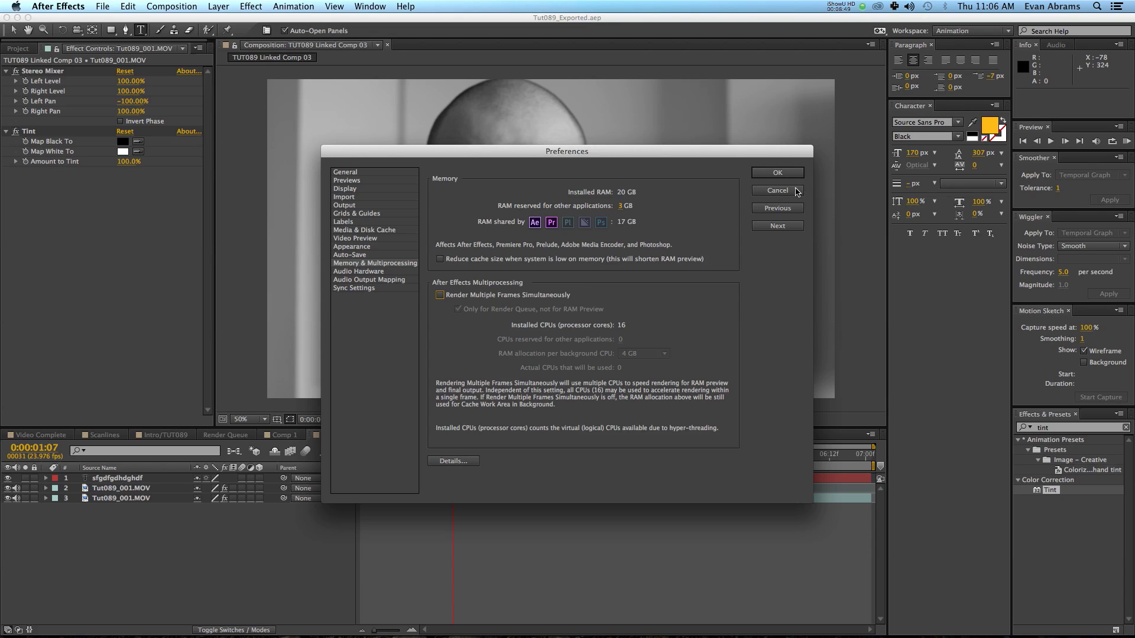
left_click(795, 189)
left_click(456, 556)
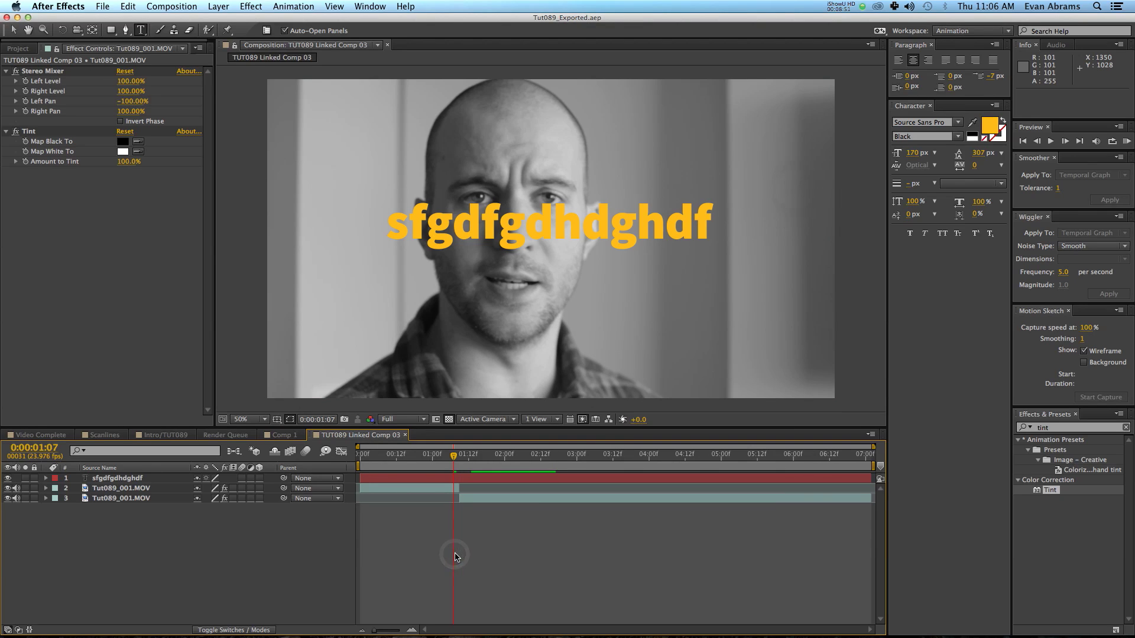